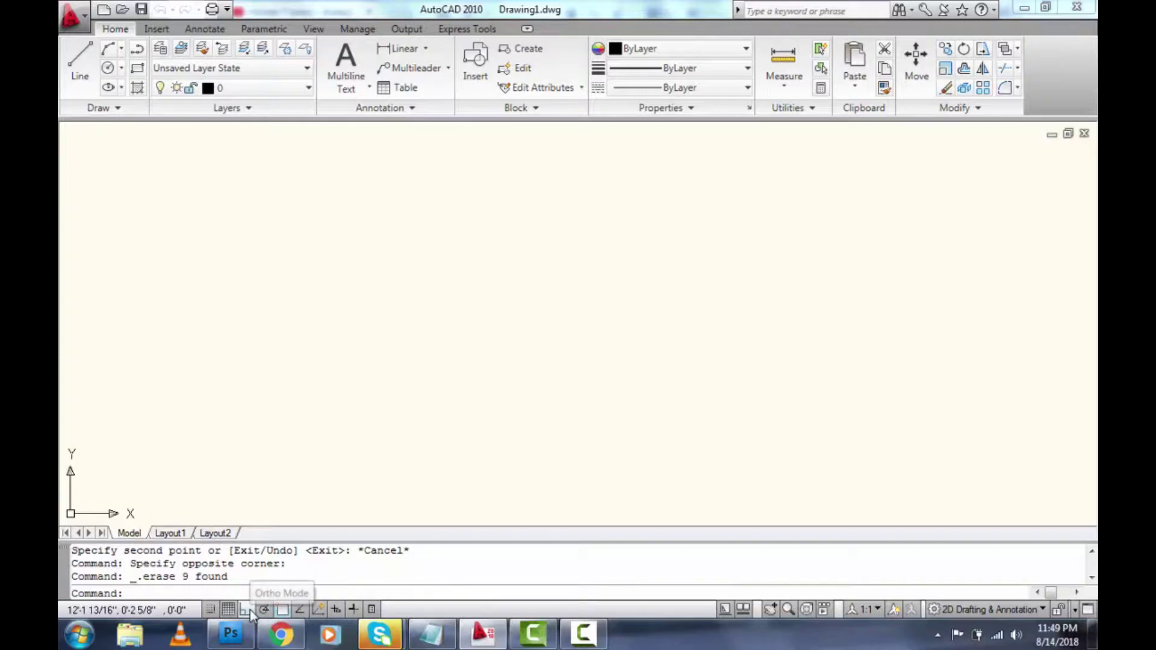
{"action": "right_click", "coordinate": [228, 612]}
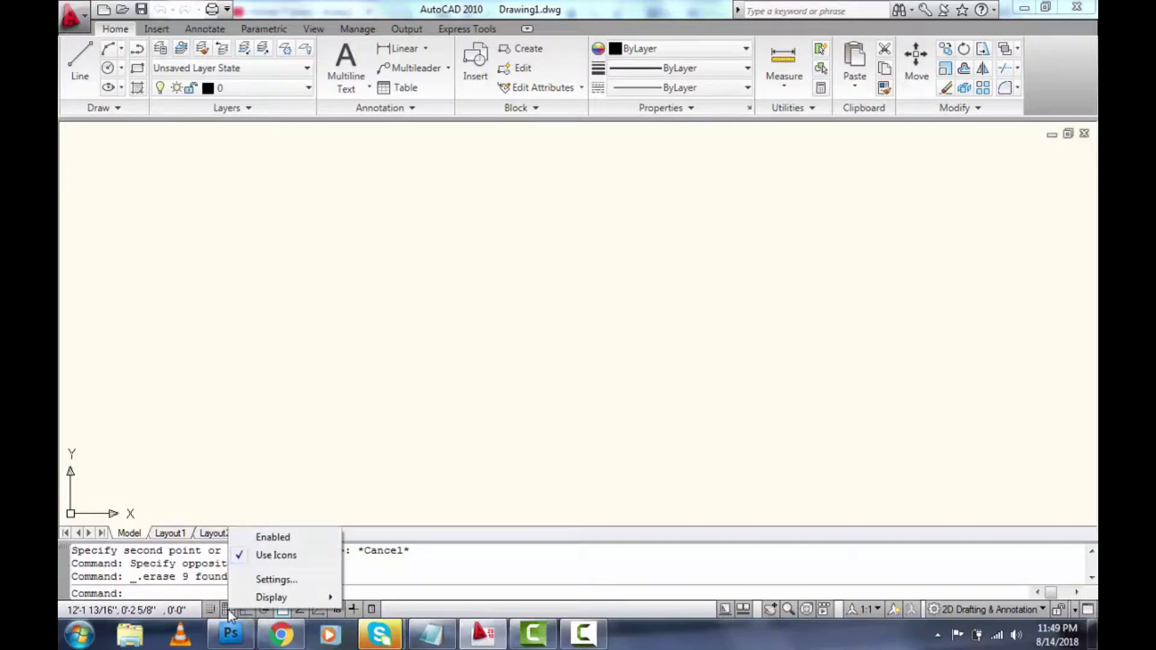
{"action": "right_click", "coordinate": [245, 619]}
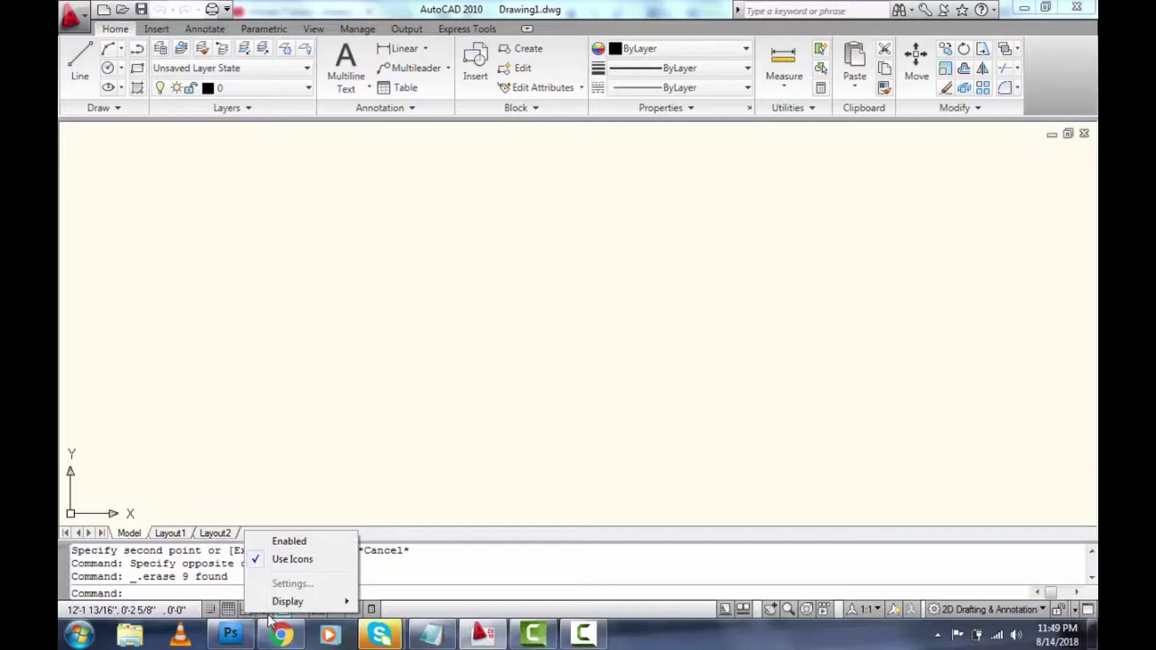
{"action": "right_click", "coordinate": [268, 615]}
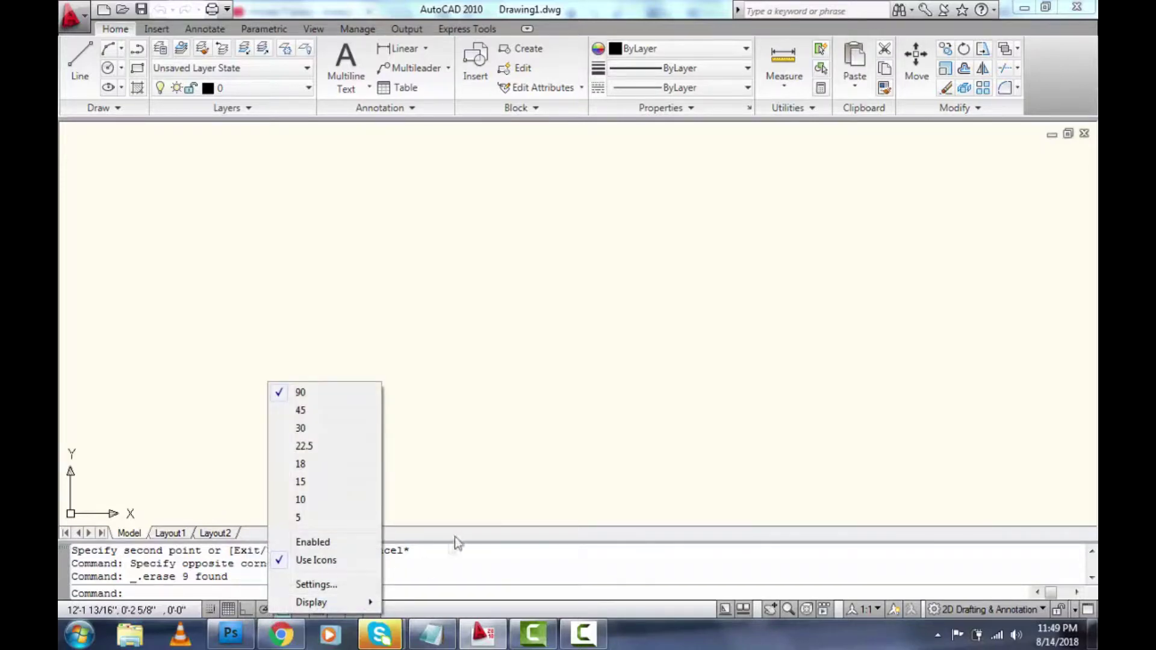
{"action": "left_click", "coordinate": [502, 450]}
{"action": "left_click", "coordinate": [356, 503]}
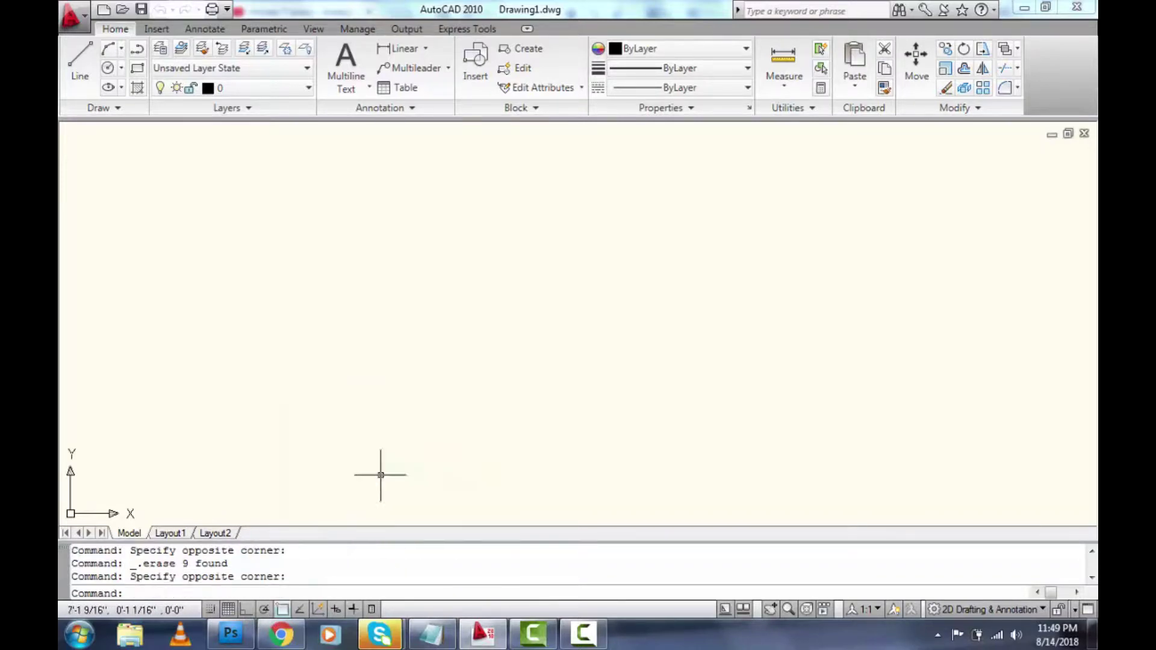
Switch off the Node mode in the running object snaps
{"action": "right_click", "coordinate": [301, 613]}
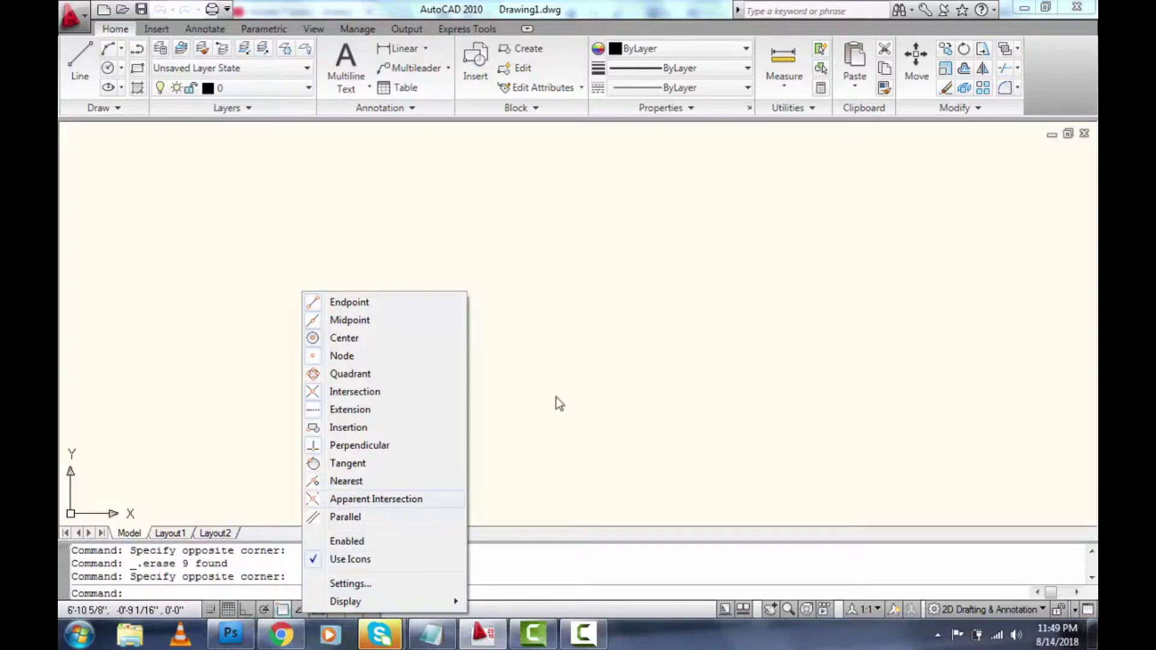
{"action": "left_click", "coordinate": [575, 386]}
{"action": "left_click", "coordinate": [379, 514]}
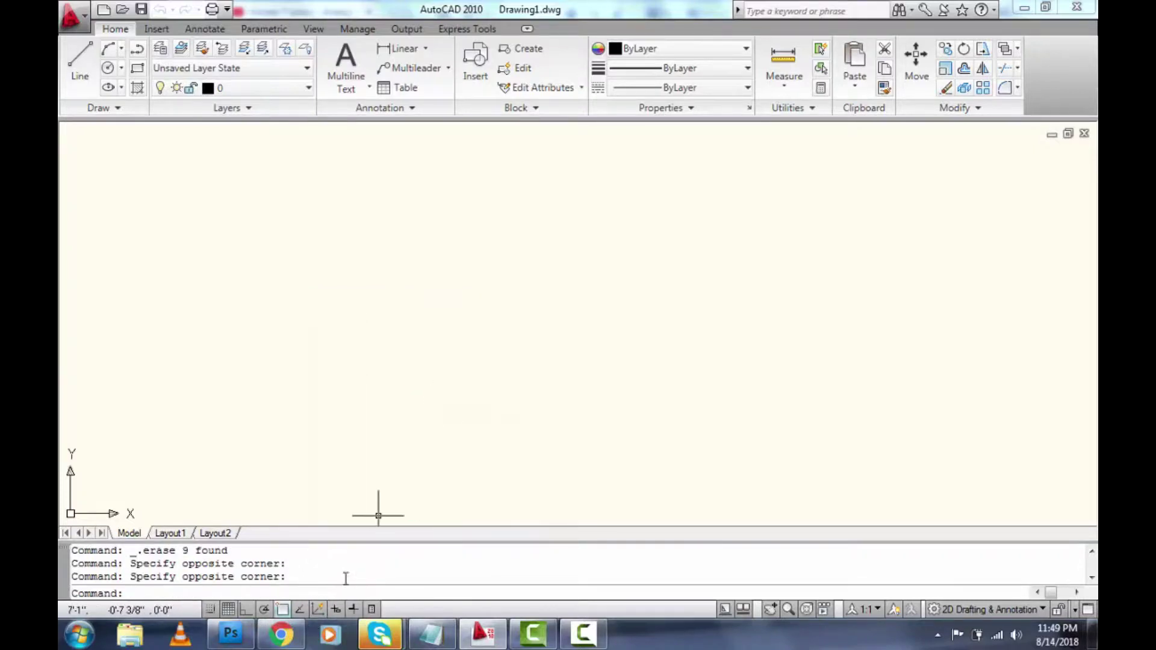
{"action": "right_click", "coordinate": [300, 610]}
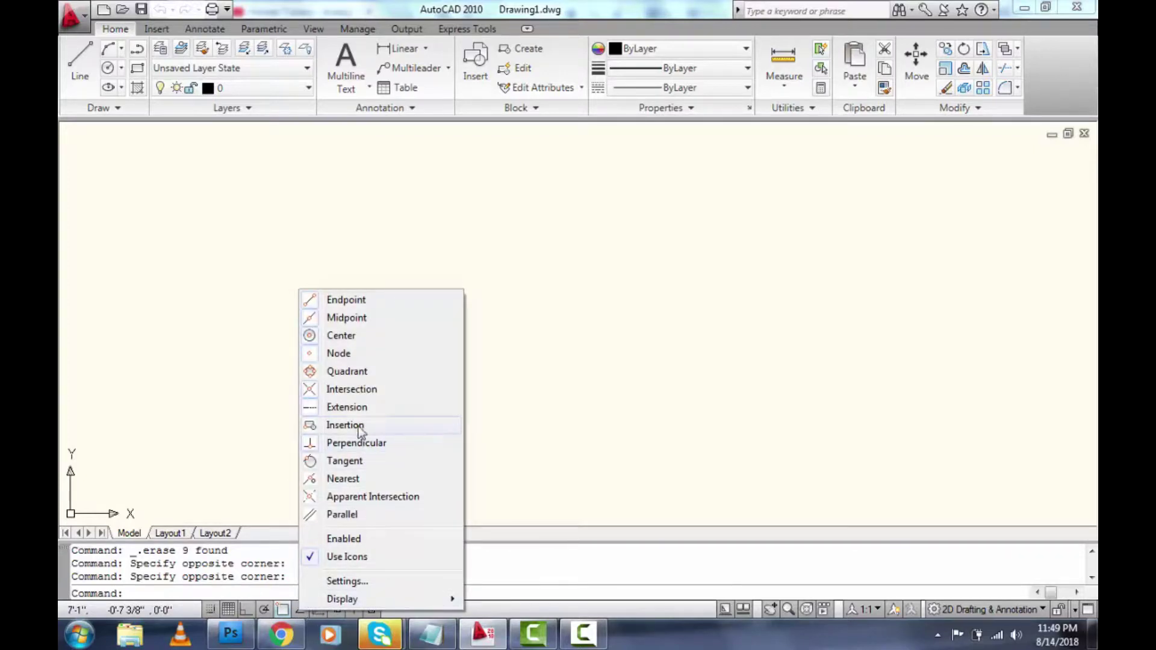
{"action": "left_click", "coordinate": [336, 354]}
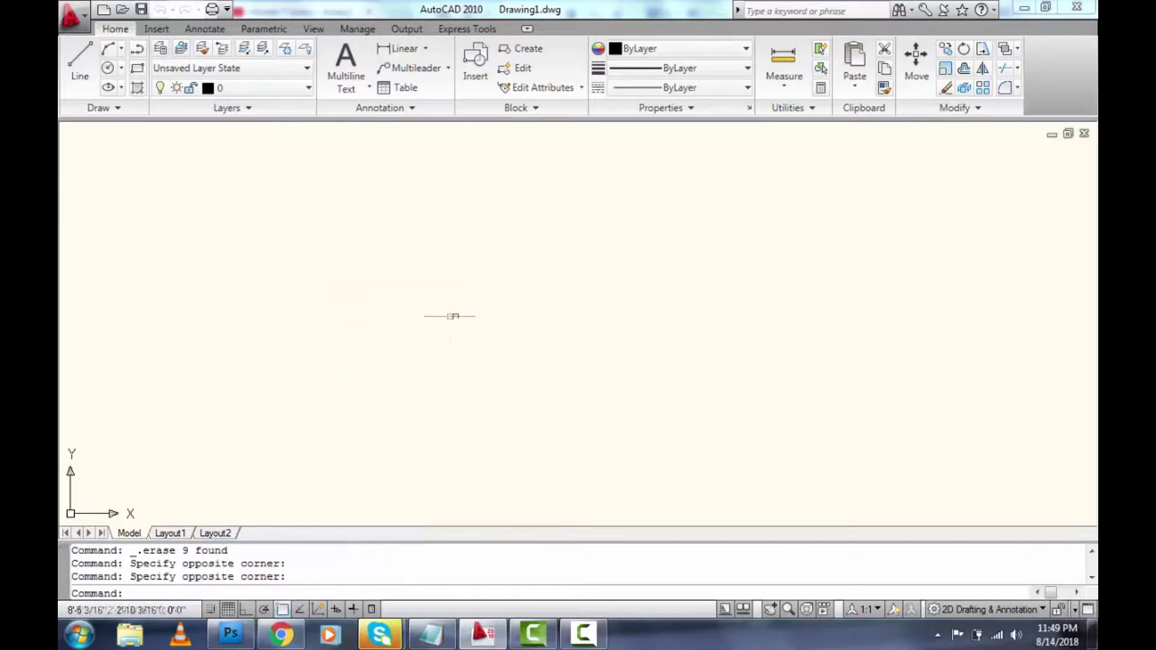
Draw a closed rectangular polyline 12' long and 2' high with Ortho mode on
{"action": "type", "text": "pl"}
{"action": "key", "text": "Return"}
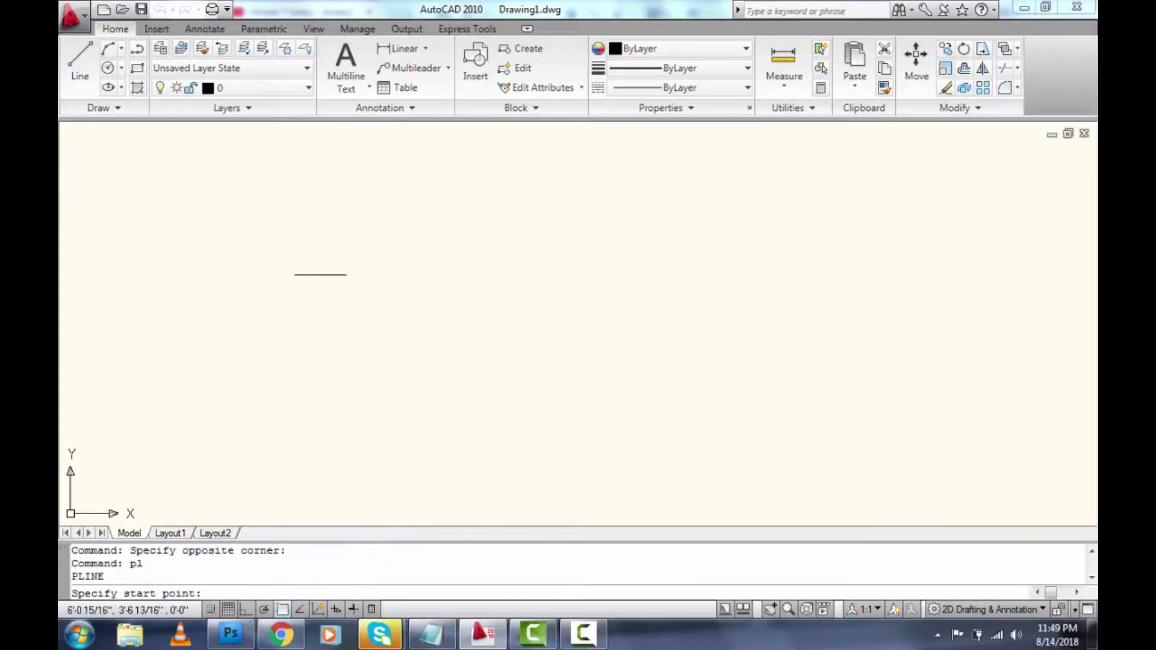
{"action": "left_click", "coordinate": [320, 274]}
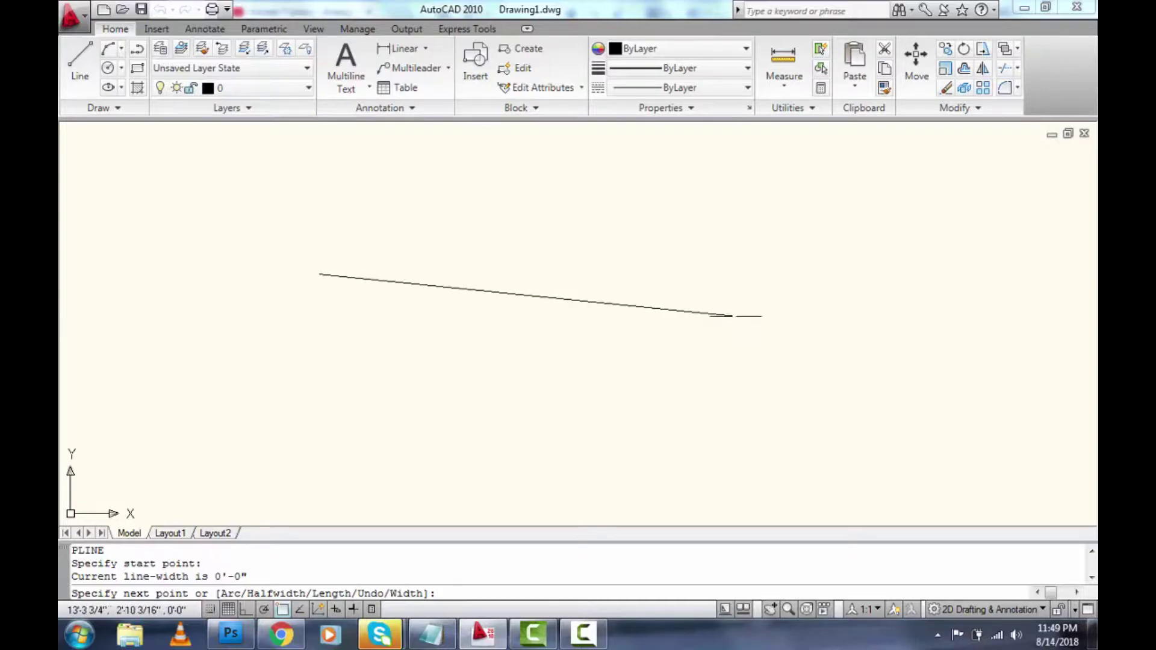
{"action": "key", "text": "F8"}
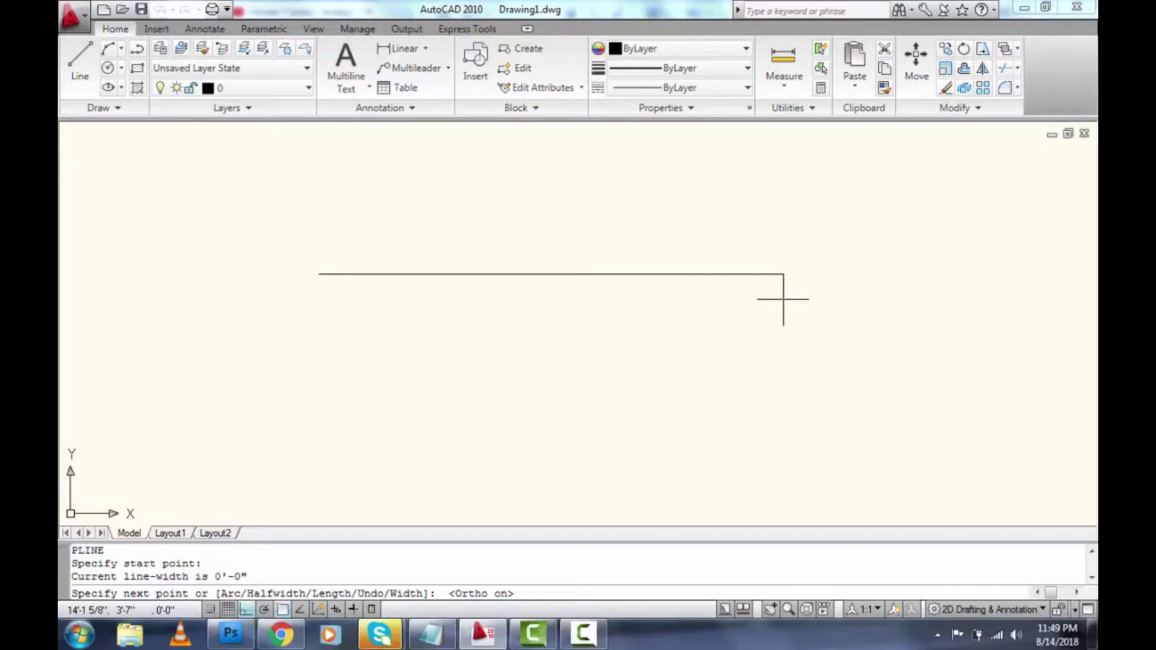
{"action": "type", "text": "12'"}
{"action": "key", "text": "Return"}
{"action": "scroll", "coordinate": [783, 325], "scroll_direction": "down", "scroll_amount": 2}
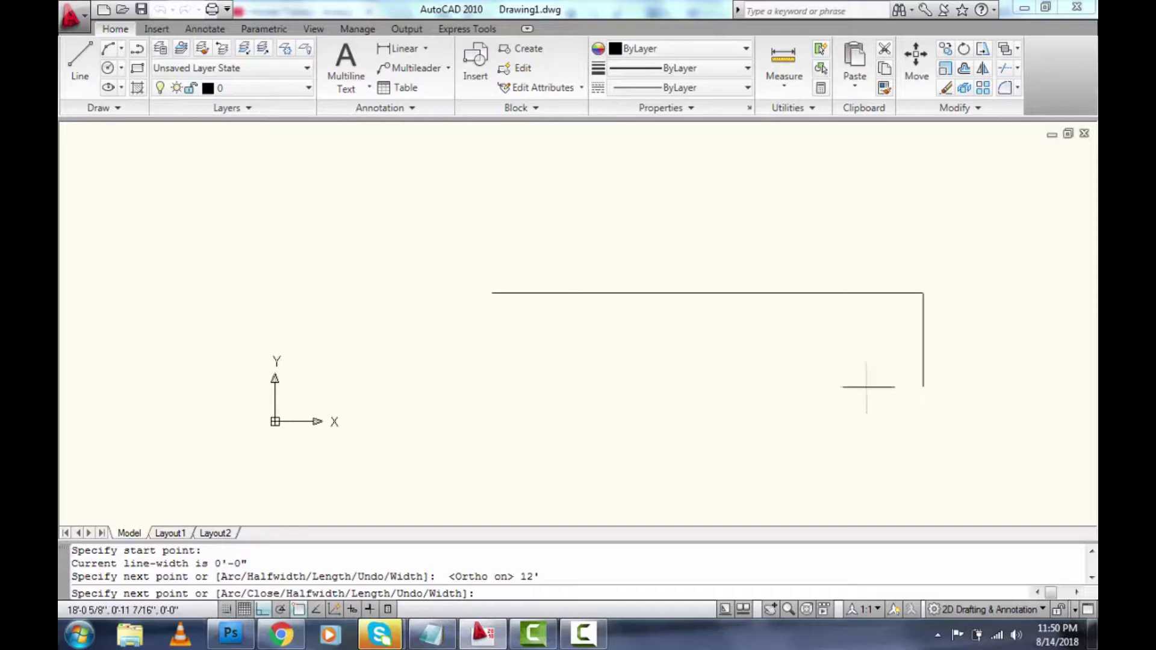
{"action": "type", "text": "2'"}
{"action": "key", "text": "Return"}
{"action": "type", "text": "12'"}
{"action": "key", "text": "Return"}
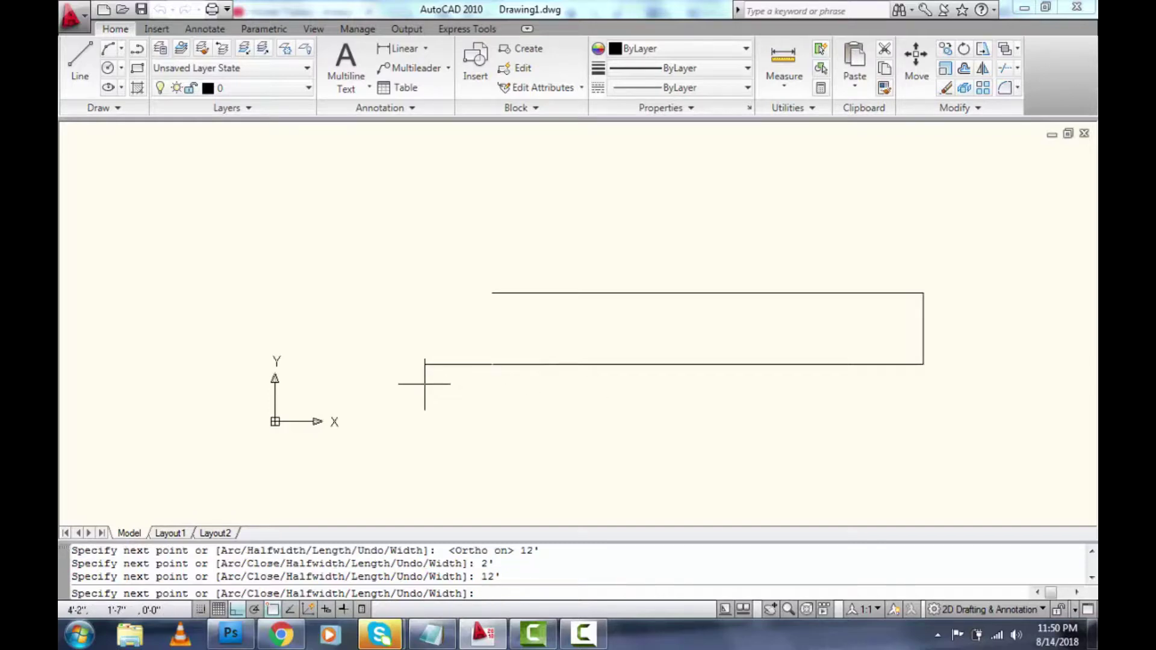
{"action": "type", "text": "c"}
{"action": "key", "text": "Return"}
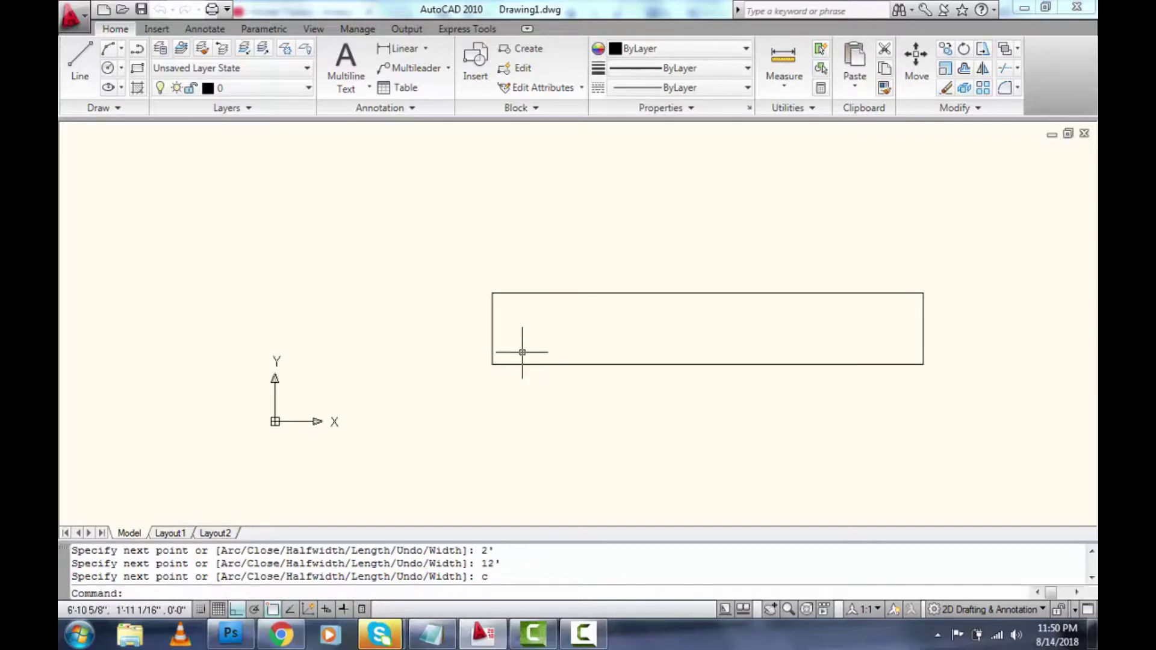
Draw a horizontal polyline through the rectangle from the midpoint of one short side to the midpoint of the other
{"action": "scroll", "coordinate": [530, 347], "scroll_direction": "up", "scroll_amount": 1}
{"action": "scroll", "coordinate": [434, 325], "scroll_direction": "down", "scroll_amount": 2}
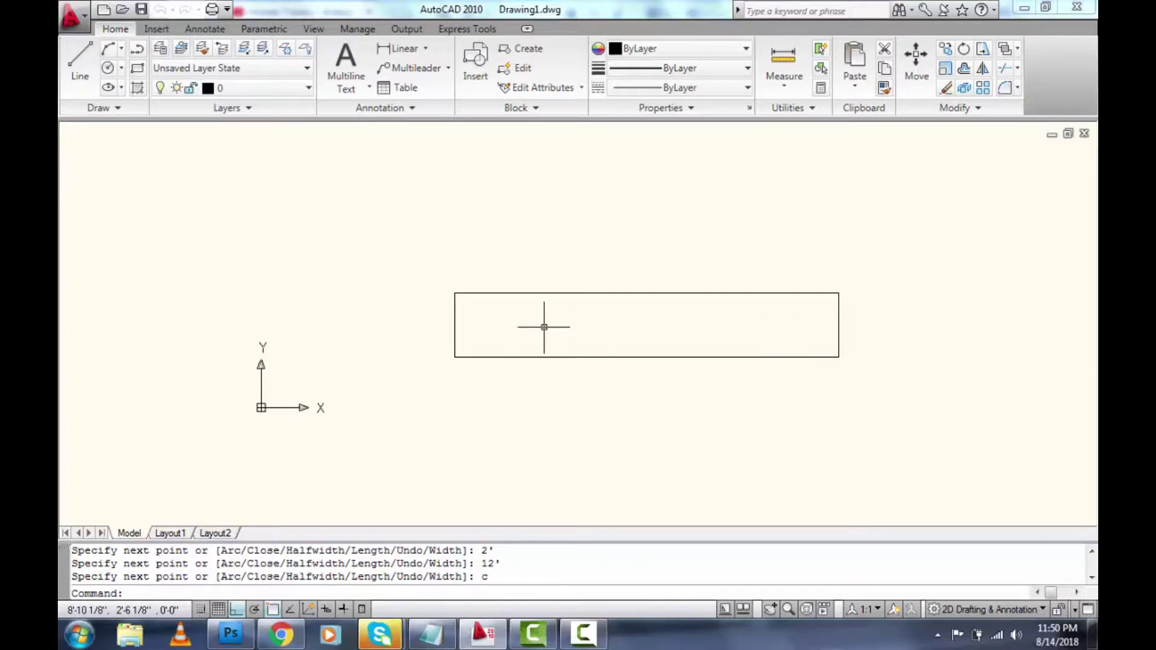
{"action": "scroll", "coordinate": [532, 324], "scroll_direction": "up", "scroll_amount": 1}
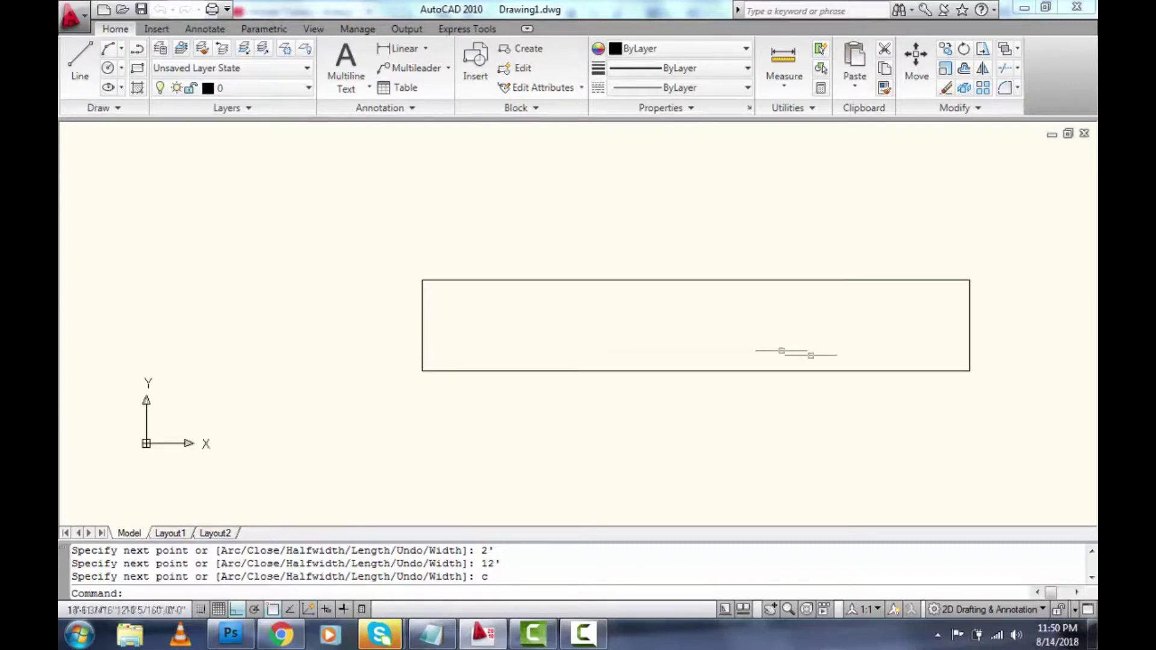
{"action": "type", "text": "pl"}
{"action": "key", "text": "Return"}
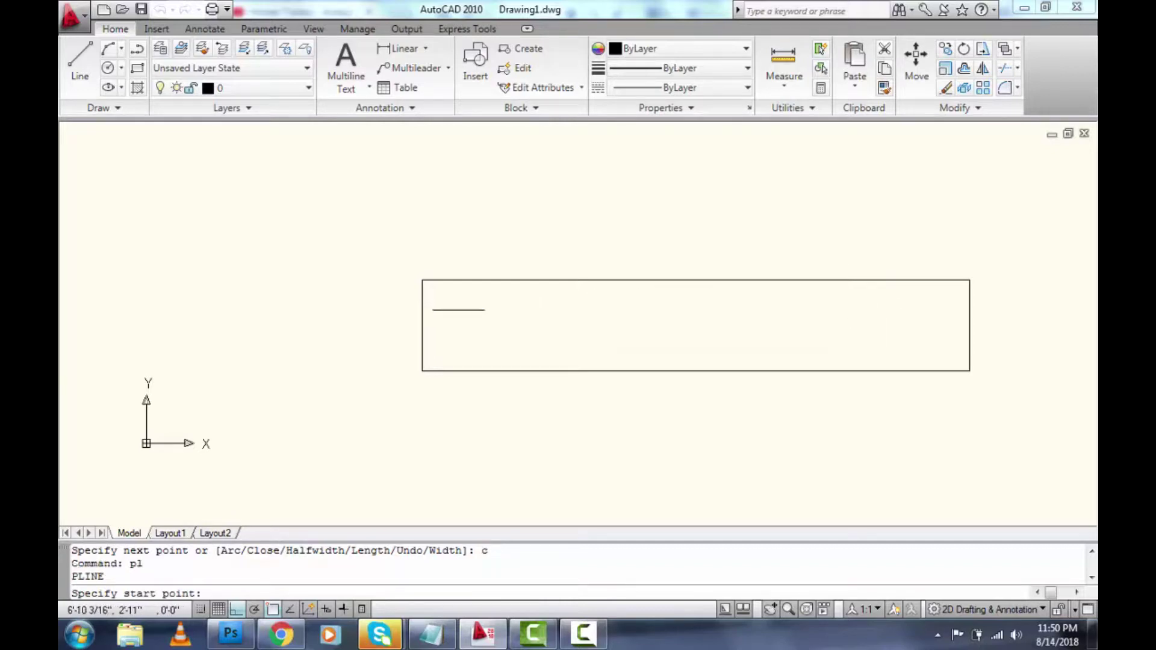
{"action": "left_click", "coordinate": [423, 326]}
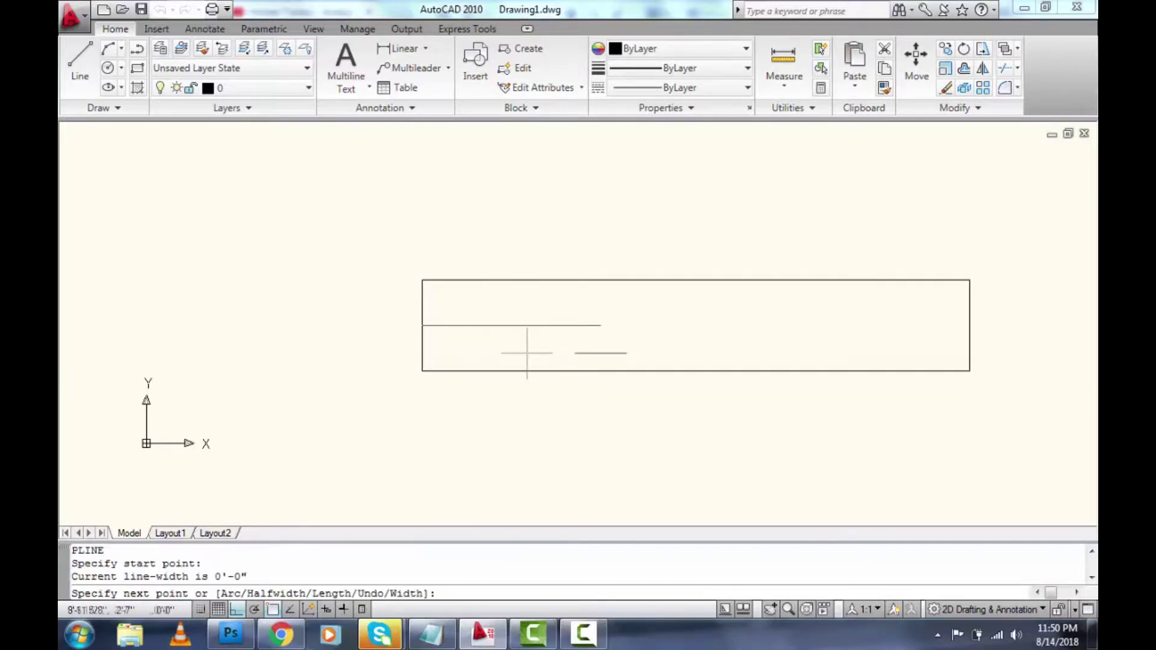
{"action": "left_click", "coordinate": [966, 326]}
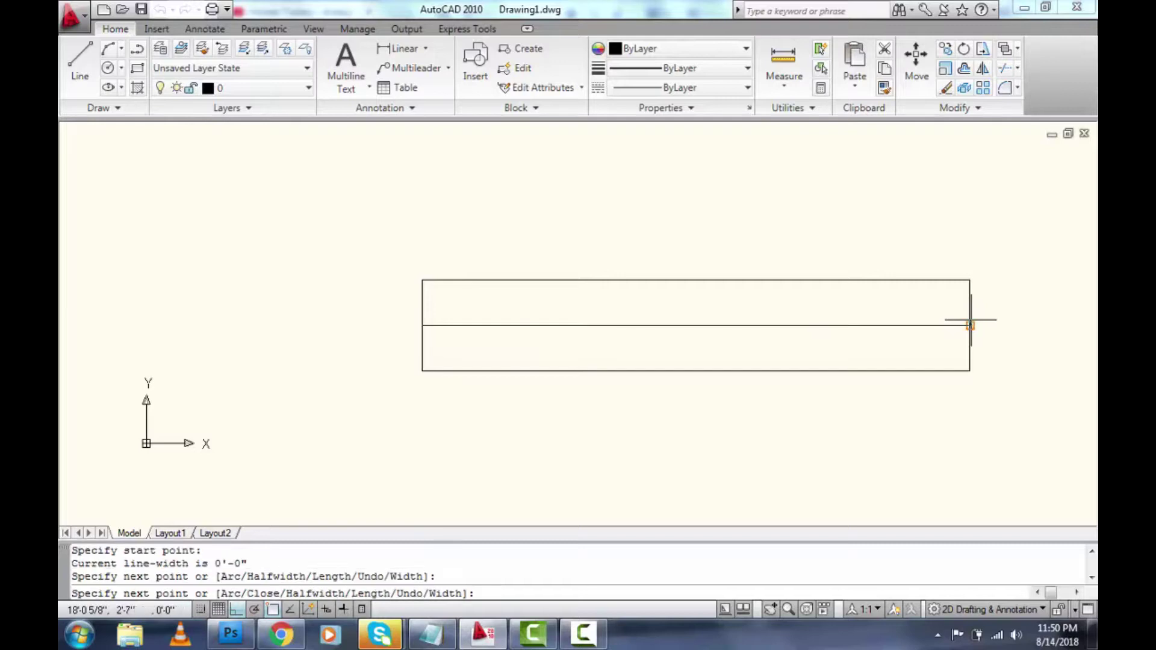
{"action": "key", "text": "Escape"}
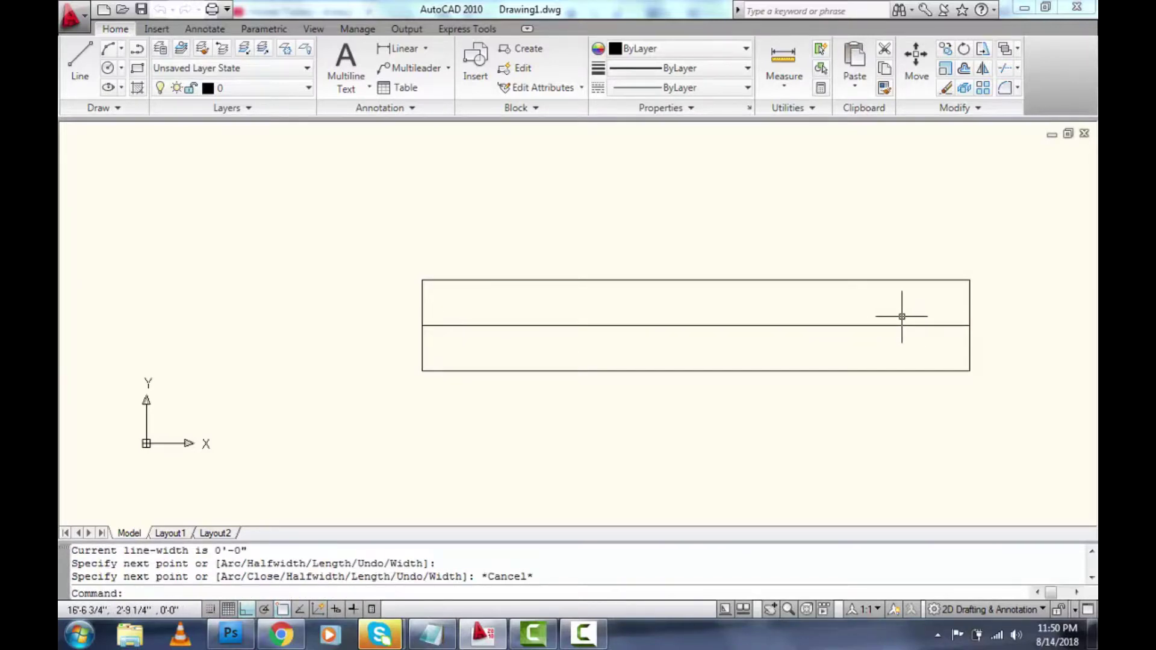
Divide the horizontal centre line into 5 segments
{"action": "key", "text": "Return"}
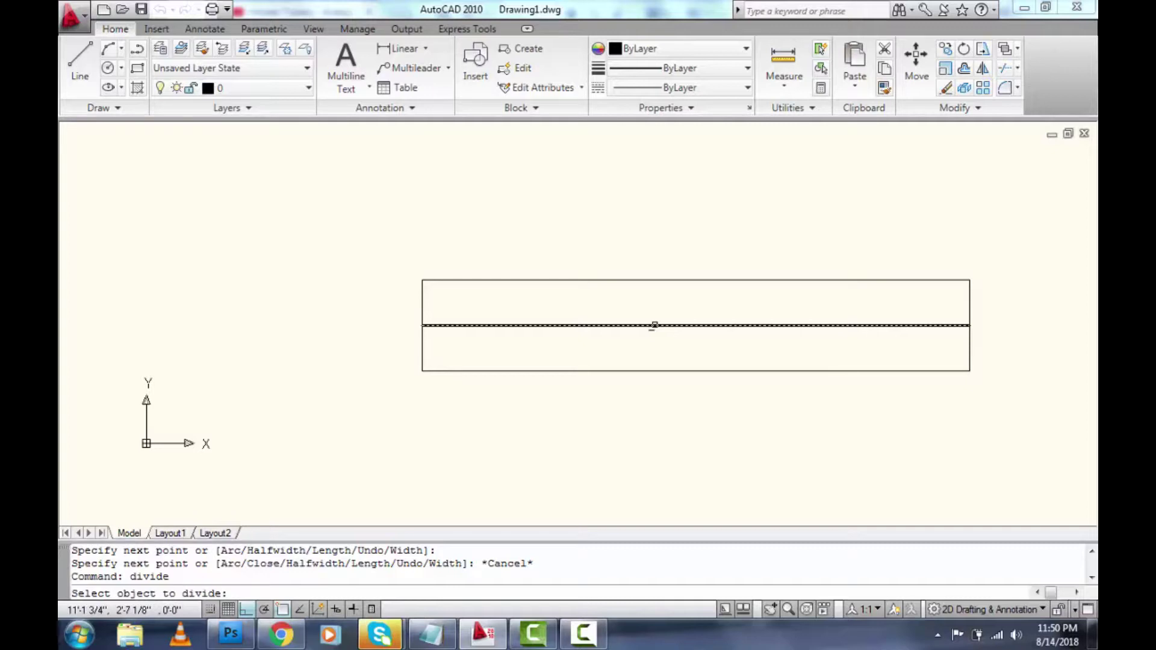
{"action": "left_click", "coordinate": [653, 326]}
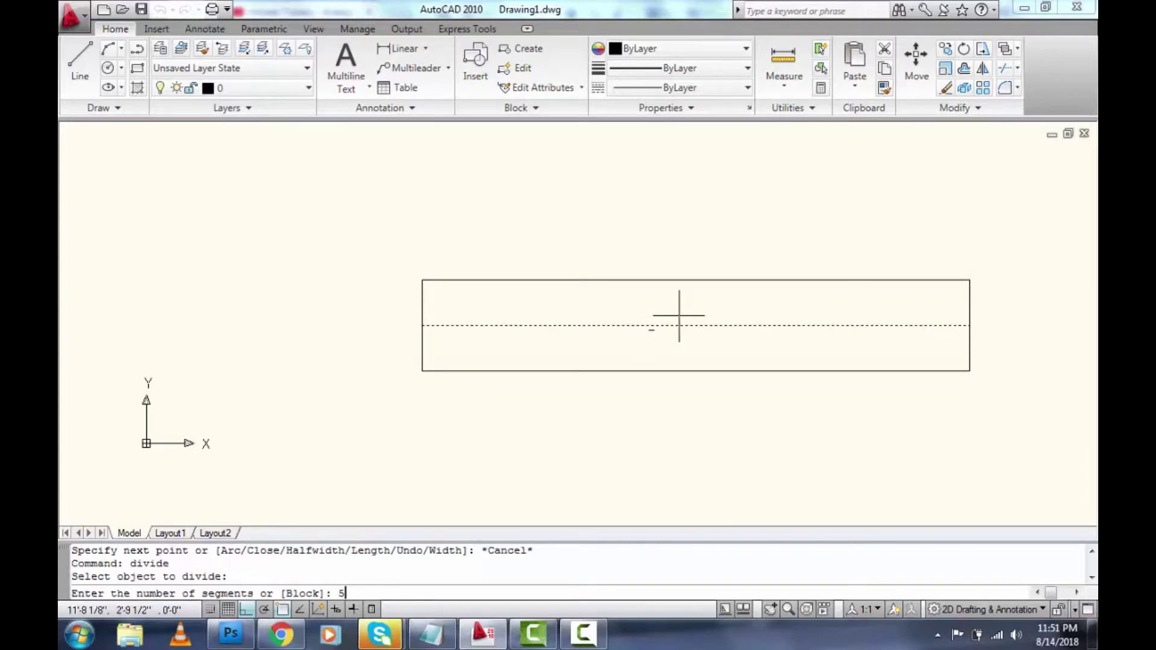
{"action": "type", "text": "5"}
{"action": "key", "text": "Return"}
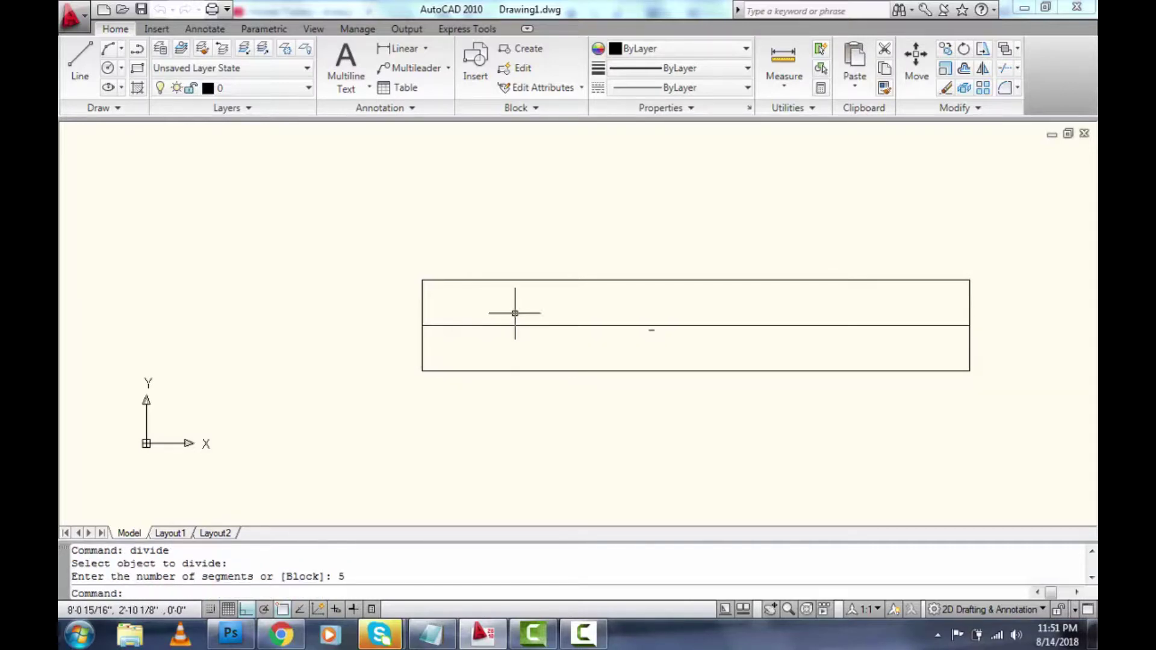
{"action": "type", "text": "pl"}
{"action": "key", "text": "Return"}
{"action": "key", "text": "Escape"}
{"action": "key", "text": "Escape"}
{"action": "key", "text": "Escape"}
Erase the horizontal centre line and select the four division points inside the rectangle
{"action": "left_click", "coordinate": [563, 325]}
{"action": "key", "text": "Delete"}
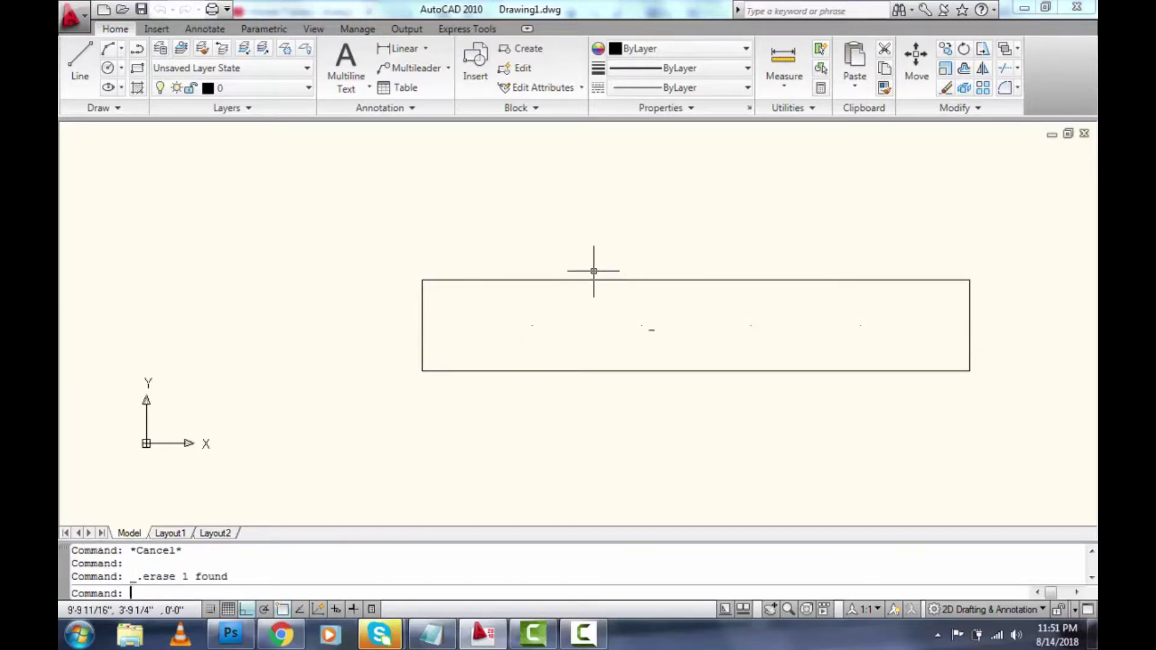
{"action": "scroll", "coordinate": [522, 322], "scroll_direction": "up", "scroll_amount": 2}
{"action": "scroll", "coordinate": [600, 338], "scroll_direction": "up", "scroll_amount": 2}
{"action": "left_click", "coordinate": [598, 341]}
{"action": "left_click", "coordinate": [542, 310]}
{"action": "scroll", "coordinate": [516, 307], "scroll_direction": "down", "scroll_amount": 2}
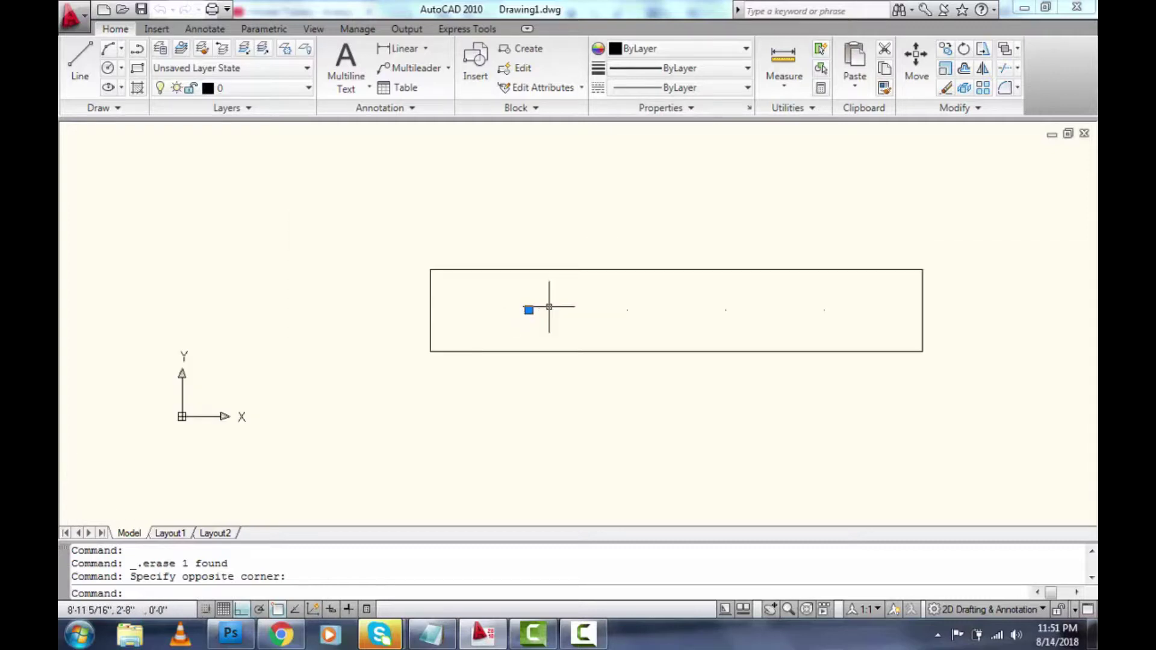
{"action": "left_click", "coordinate": [632, 331]}
{"action": "left_click", "coordinate": [605, 289]}
{"action": "left_click", "coordinate": [739, 307]}
{"action": "left_click", "coordinate": [682, 320]}
{"action": "left_click", "coordinate": [871, 328]}
{"action": "left_click", "coordinate": [755, 270]}
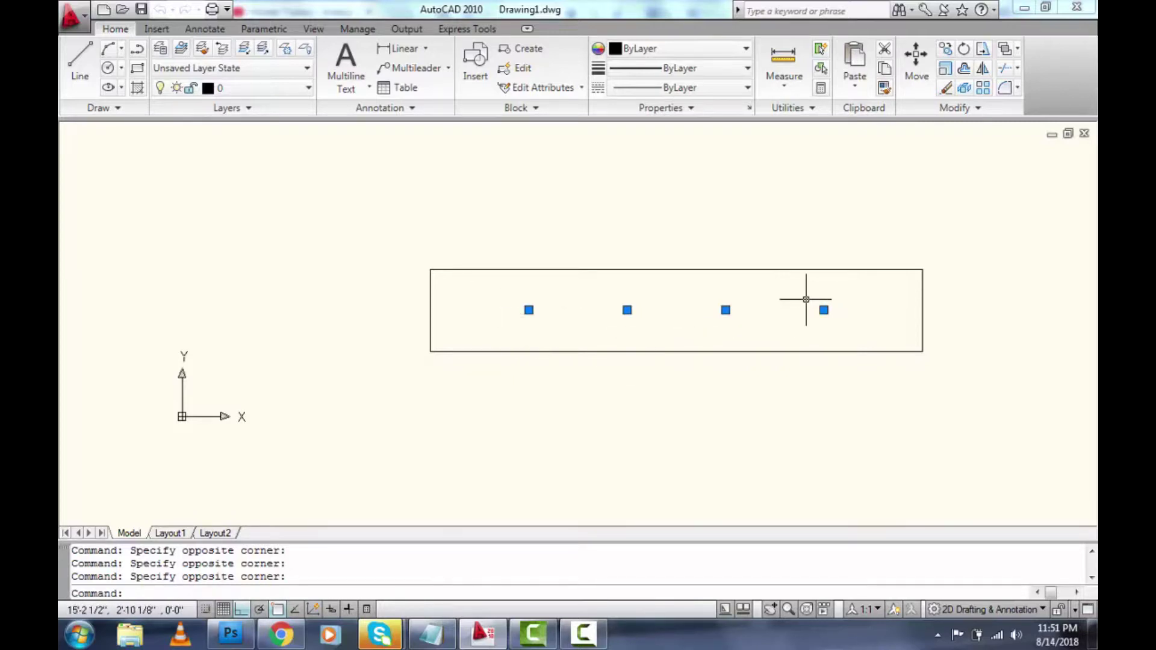
{"action": "type", "text": "pl"}
{"action": "key", "text": "Return"}
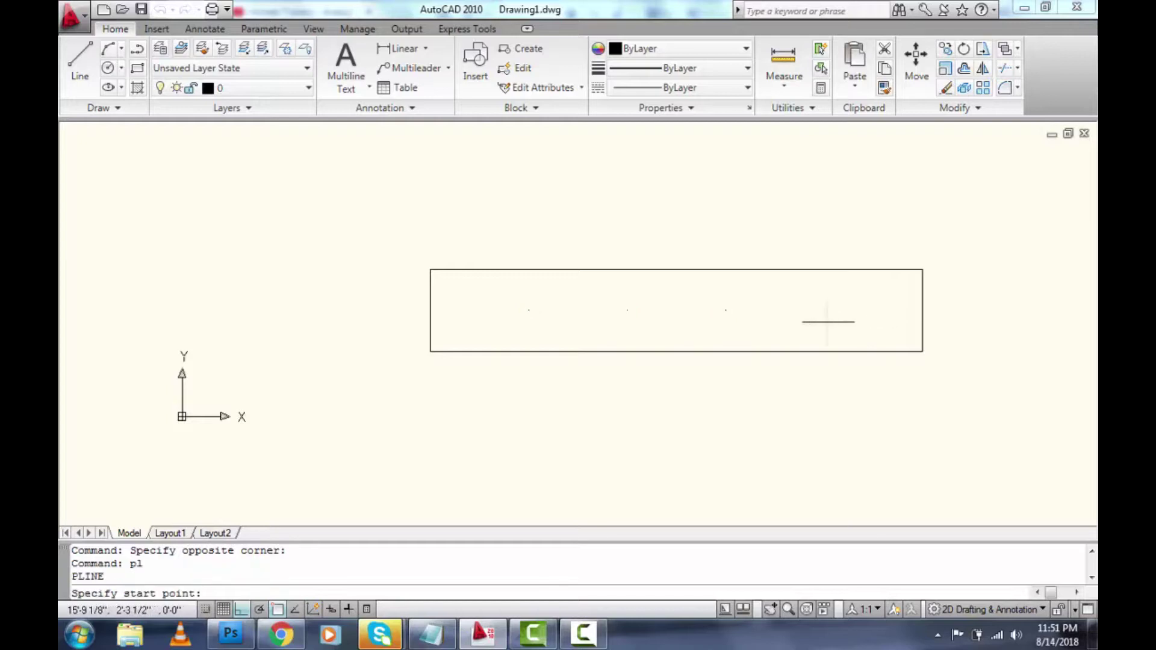
{"action": "scroll", "coordinate": [822, 312], "scroll_direction": "up", "scroll_amount": 2}
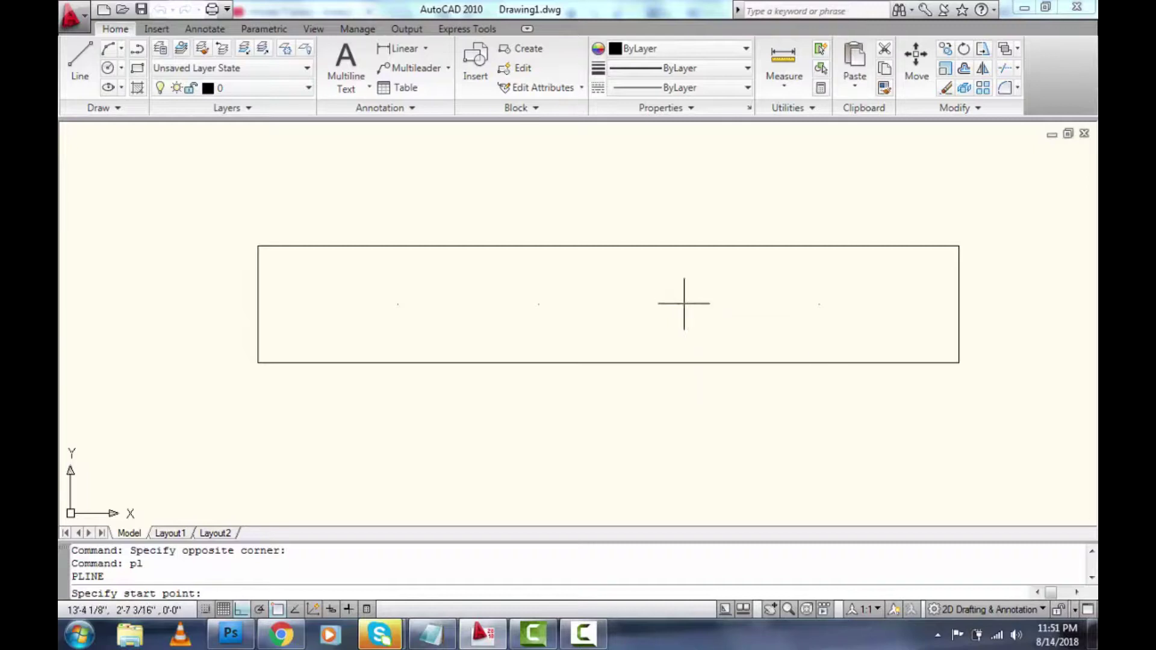
{"action": "key", "text": "Escape"}
Undo back through the erasure of the horizontal centre line
{"action": "key", "text": "ctrl+z"}
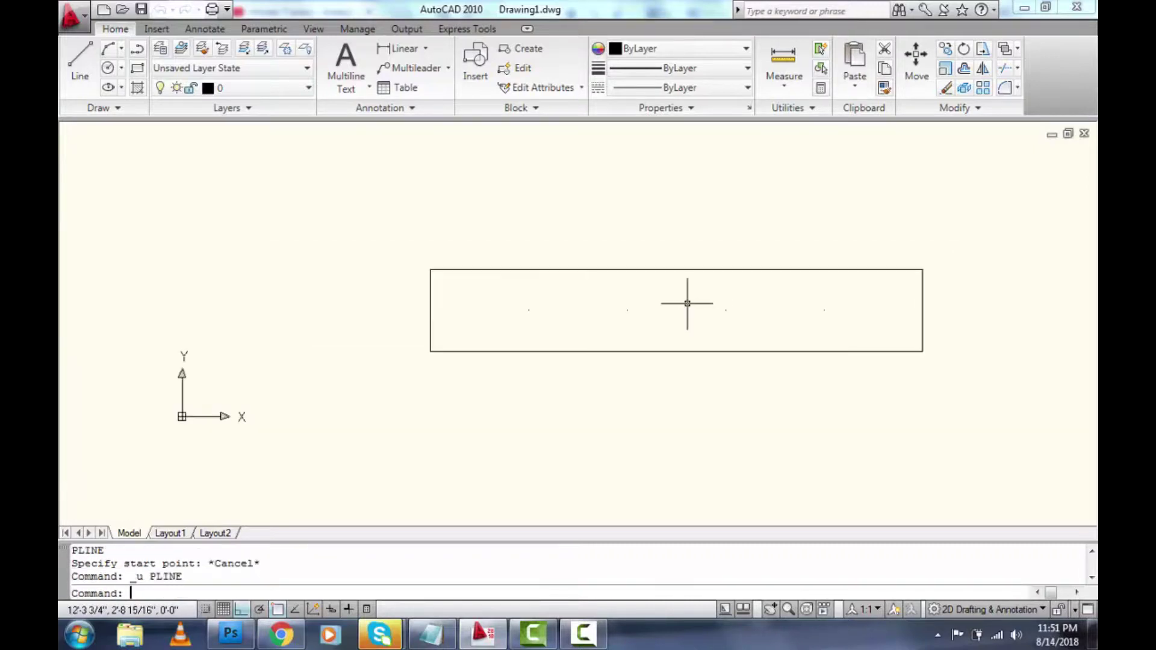
{"action": "key", "text": "ctrl+z"}
{"action": "key", "text": "ctrl+z"}
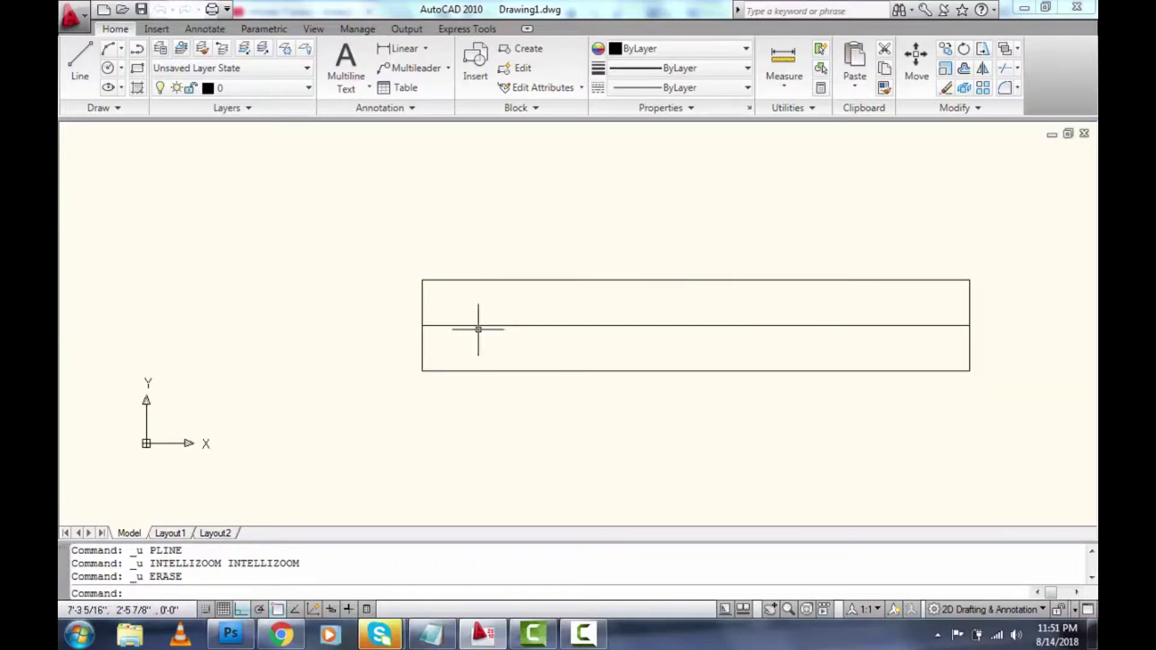
{"action": "type", "text": "pl"}
{"action": "key", "text": "Return"}
{"action": "scroll", "coordinate": [472, 324], "scroll_direction": "up", "scroll_amount": 3}
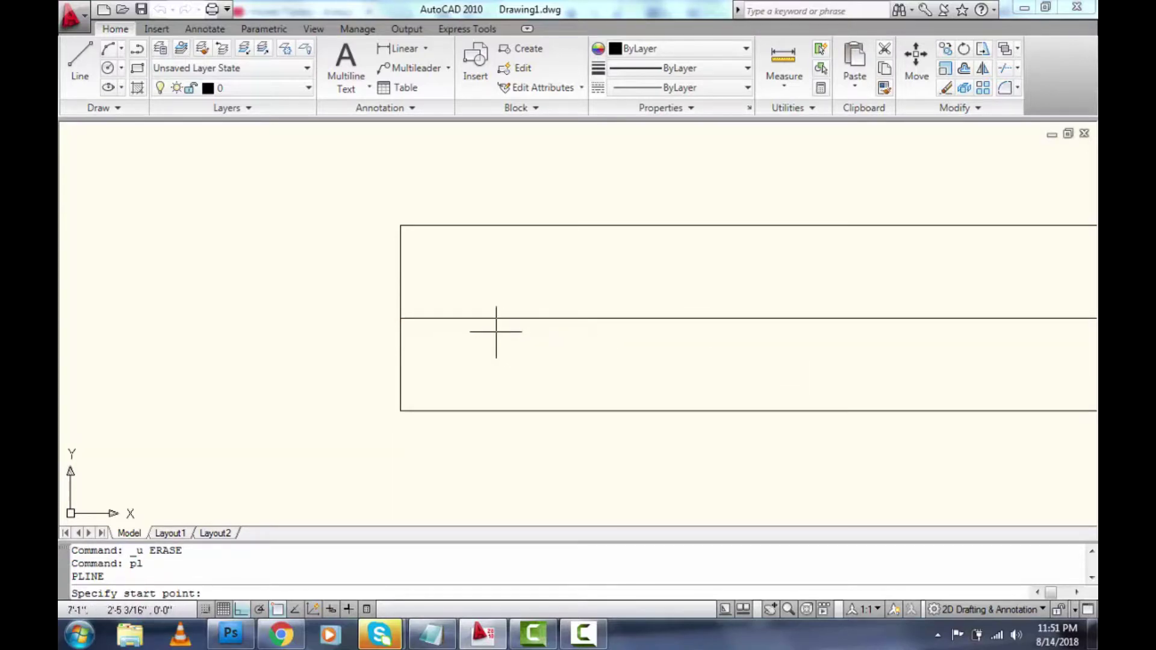
{"action": "key", "text": "Escape"}
{"action": "key", "text": "Escape"}
{"action": "key", "text": "Escape"}
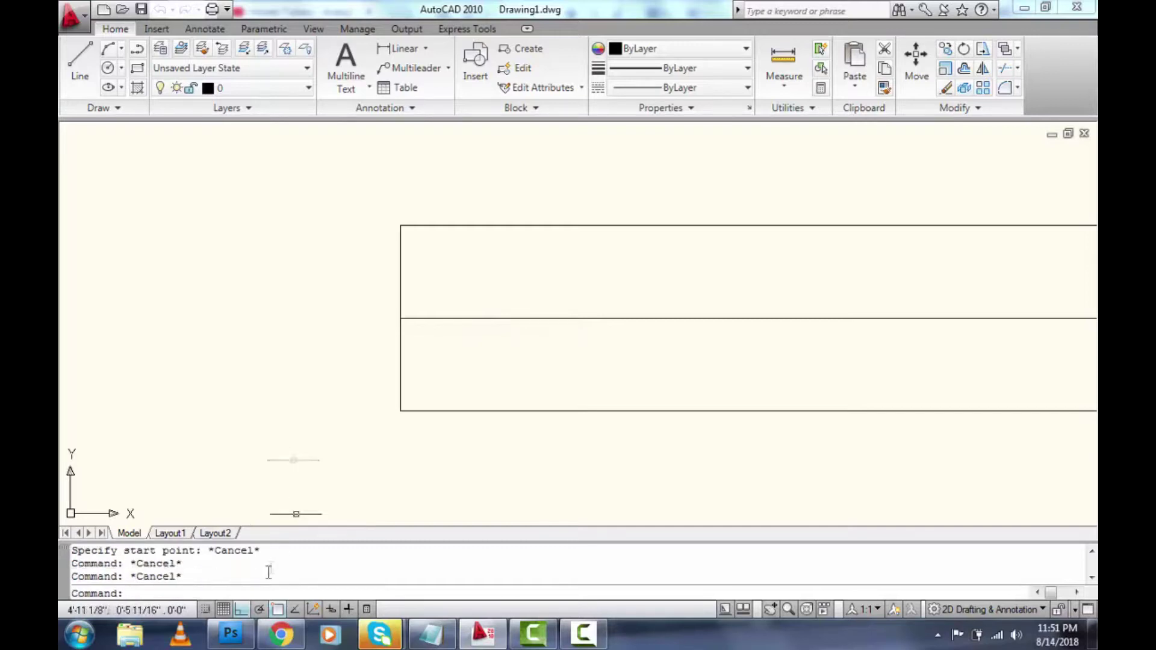
Turn off Ortho mode and try to start a polyline at a division point on the centre line
{"action": "left_click", "coordinate": [246, 610]}
{"action": "type", "text": "pl"}
{"action": "key", "text": "Return"}
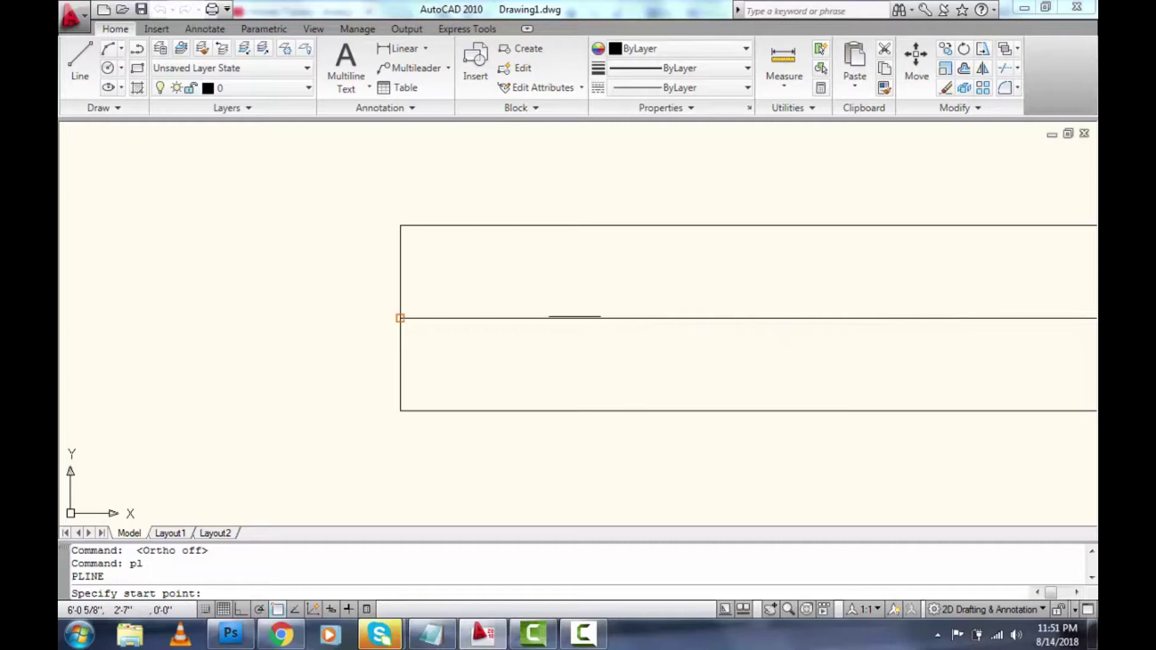
{"action": "key", "text": "Escape"}
{"action": "key", "text": "Escape"}
{"action": "key", "text": "Escape"}
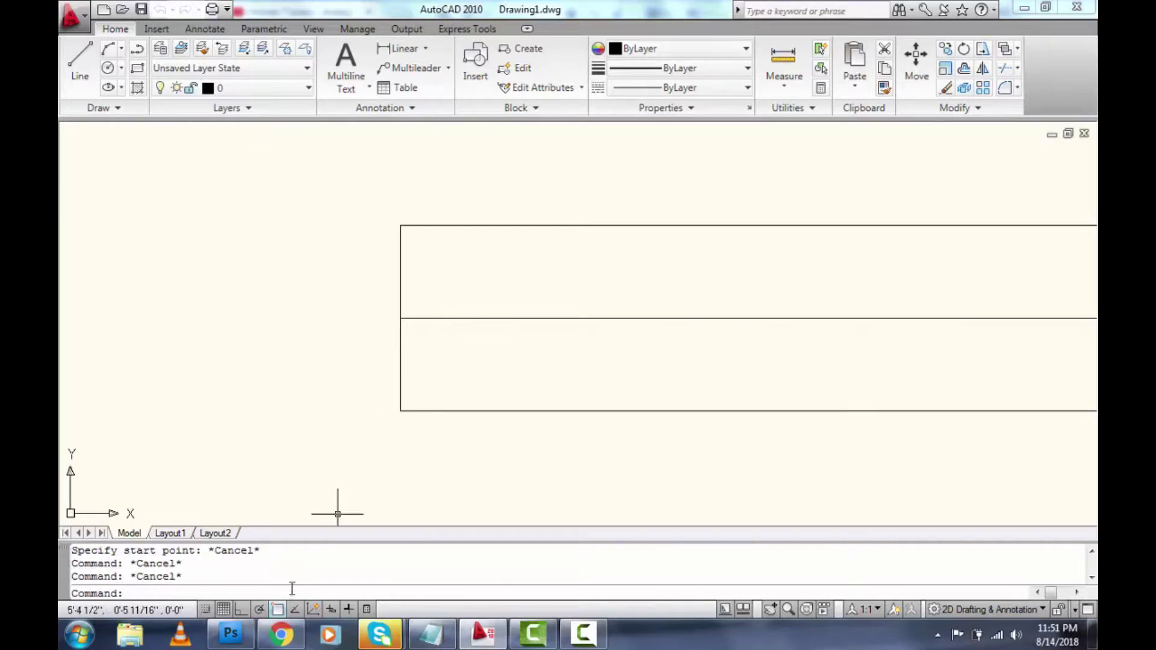
Enable the Node object snap and draw a polyline from the first division point straight down to the rectangle's lower edge
{"action": "right_click", "coordinate": [278, 609]}
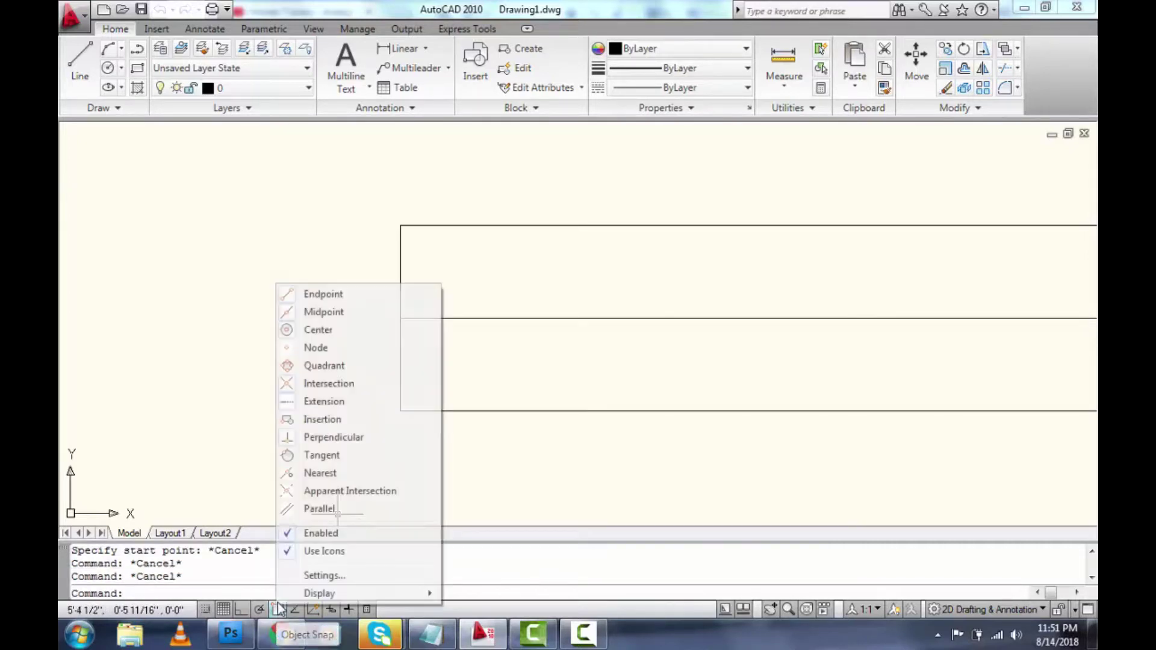
{"action": "left_click", "coordinate": [290, 349]}
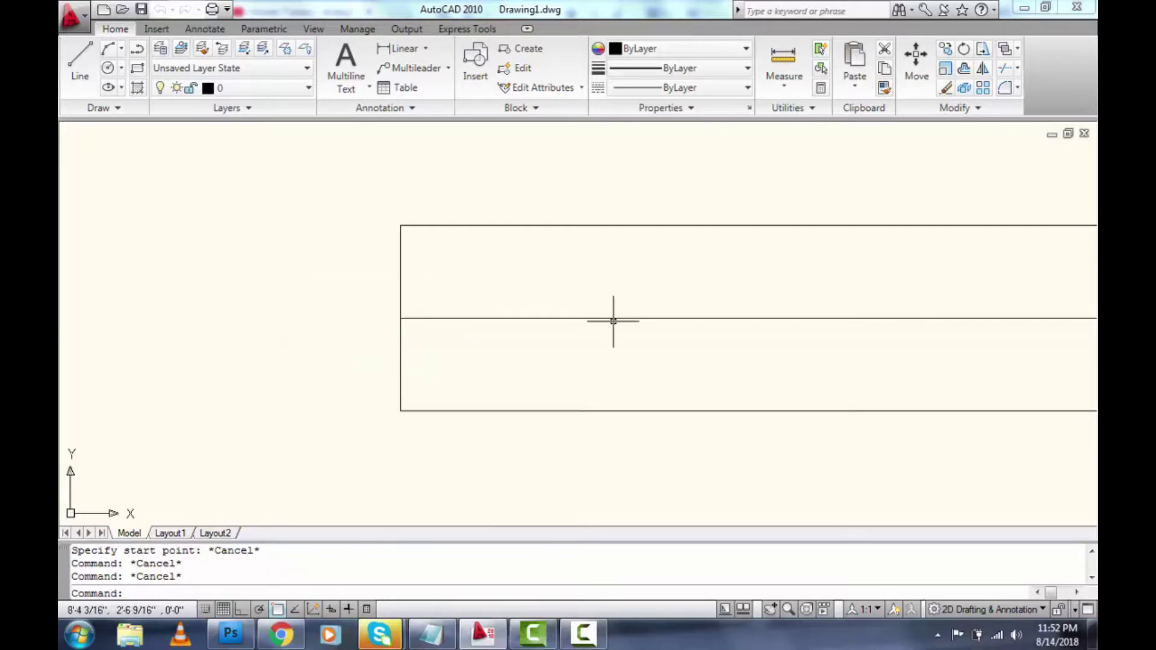
{"action": "type", "text": "l"}
{"action": "key", "text": "Return"}
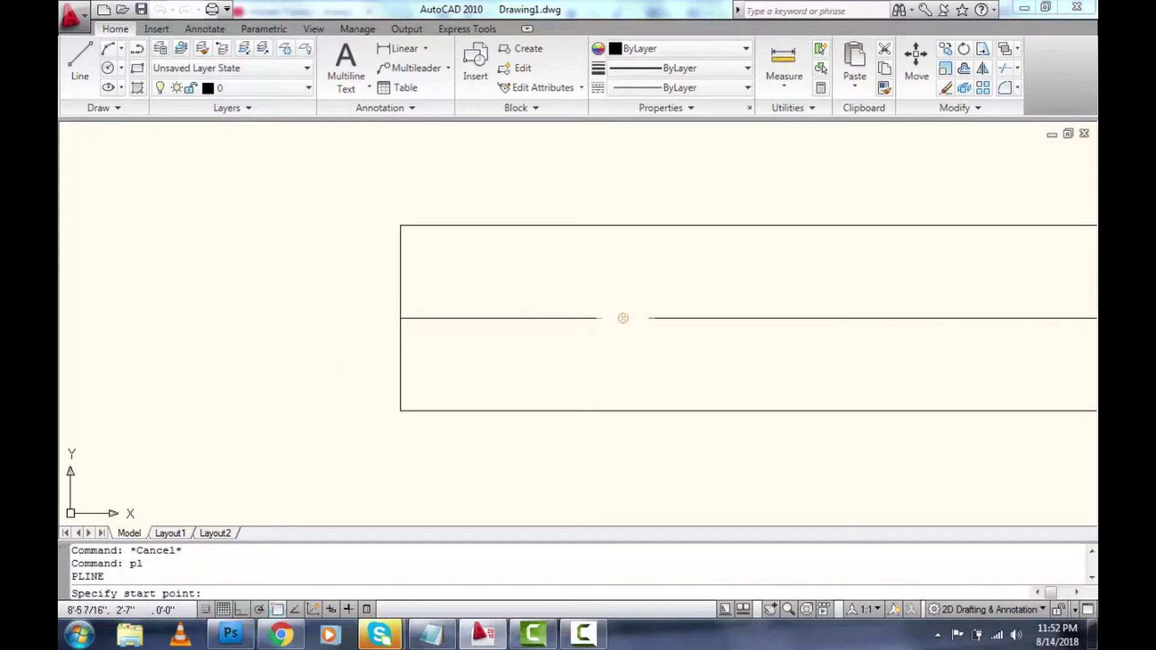
{"action": "left_click", "coordinate": [623, 318]}
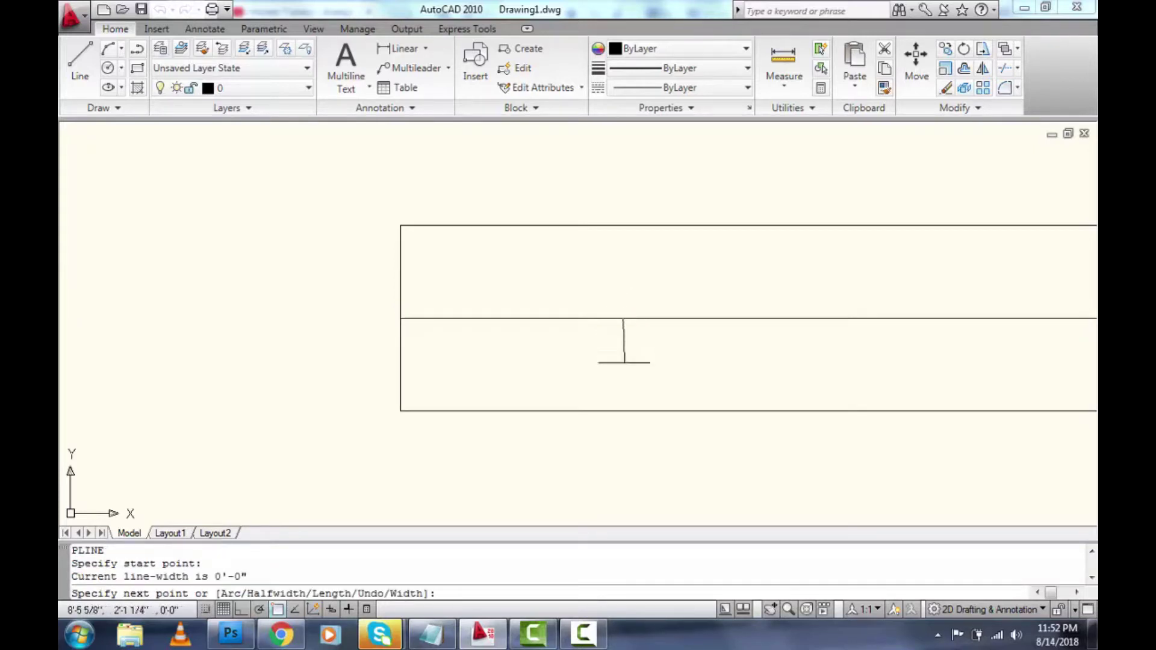
{"action": "left_click", "coordinate": [623, 411]}
{"action": "key", "text": "Escape"}
Stretch the upper end of the vertical polyline to the rectangle's top edge
{"action": "left_click", "coordinate": [629, 375]}
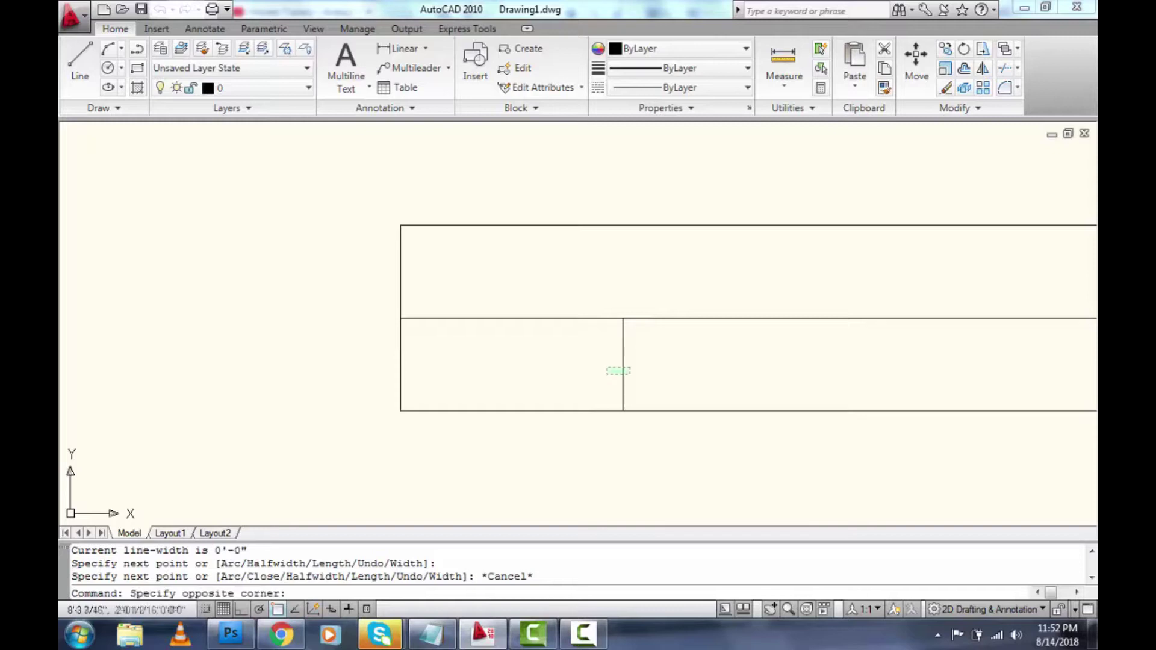
{"action": "left_click", "coordinate": [611, 369]}
{"action": "left_click", "coordinate": [623, 318]}
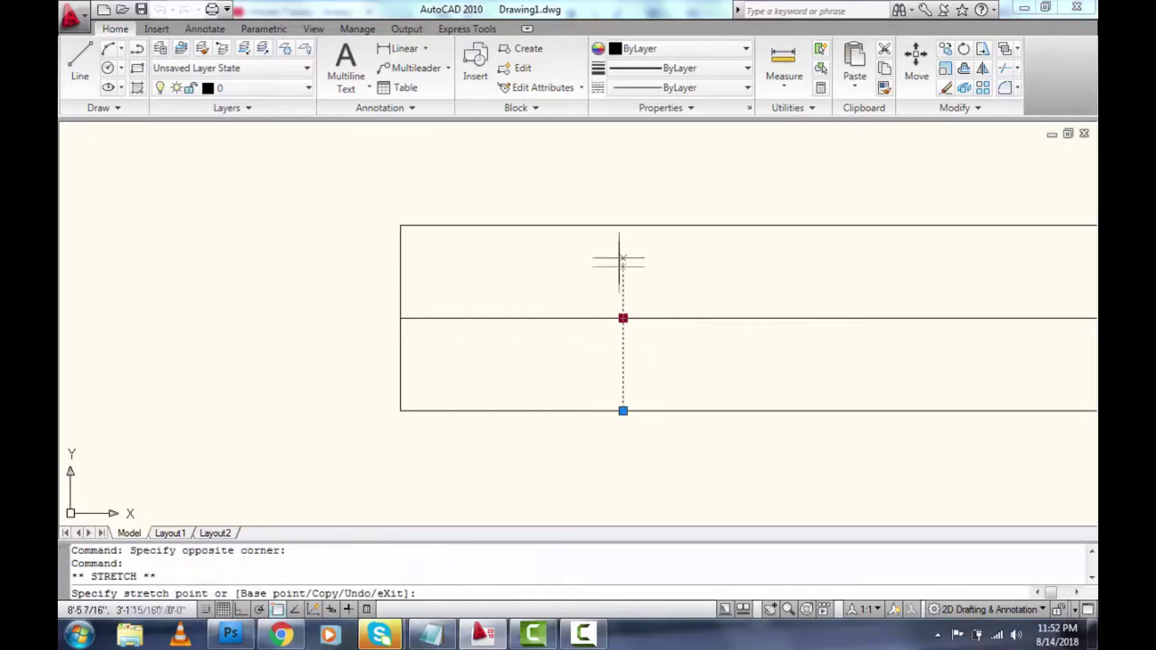
{"action": "left_click", "coordinate": [623, 226]}
Copy the vertical line from the first division point to the other three division points on the centre line
{"action": "type", "text": "c"}
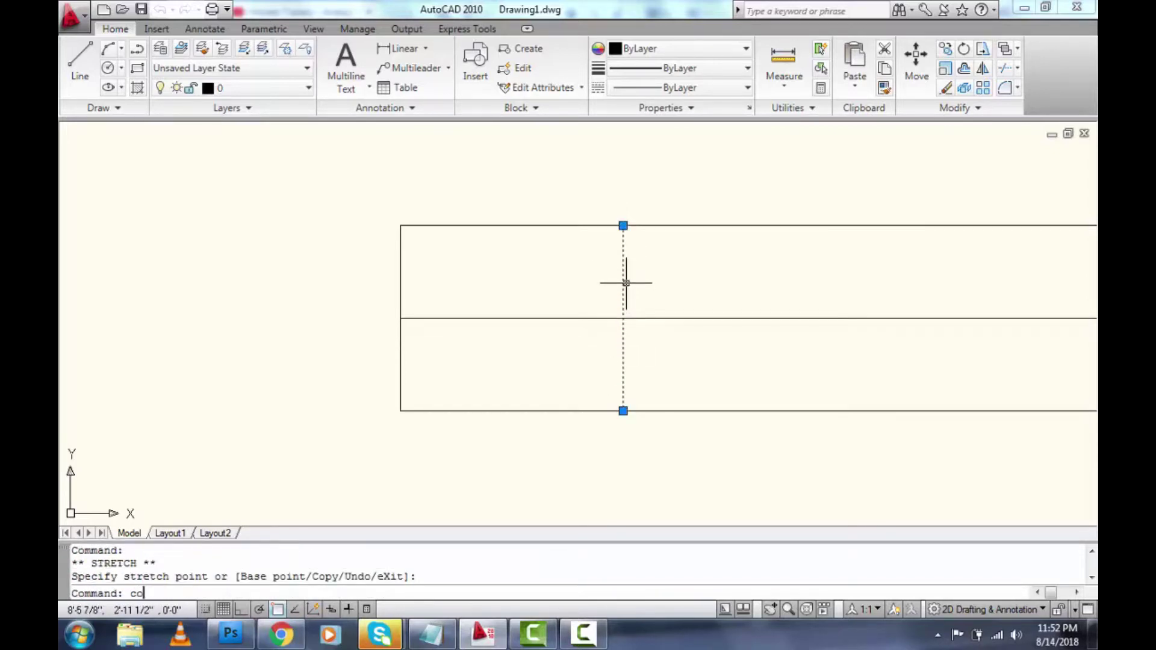
{"action": "type", "text": "o"}
{"action": "key", "text": "Return"}
{"action": "left_click", "coordinate": [623, 318]}
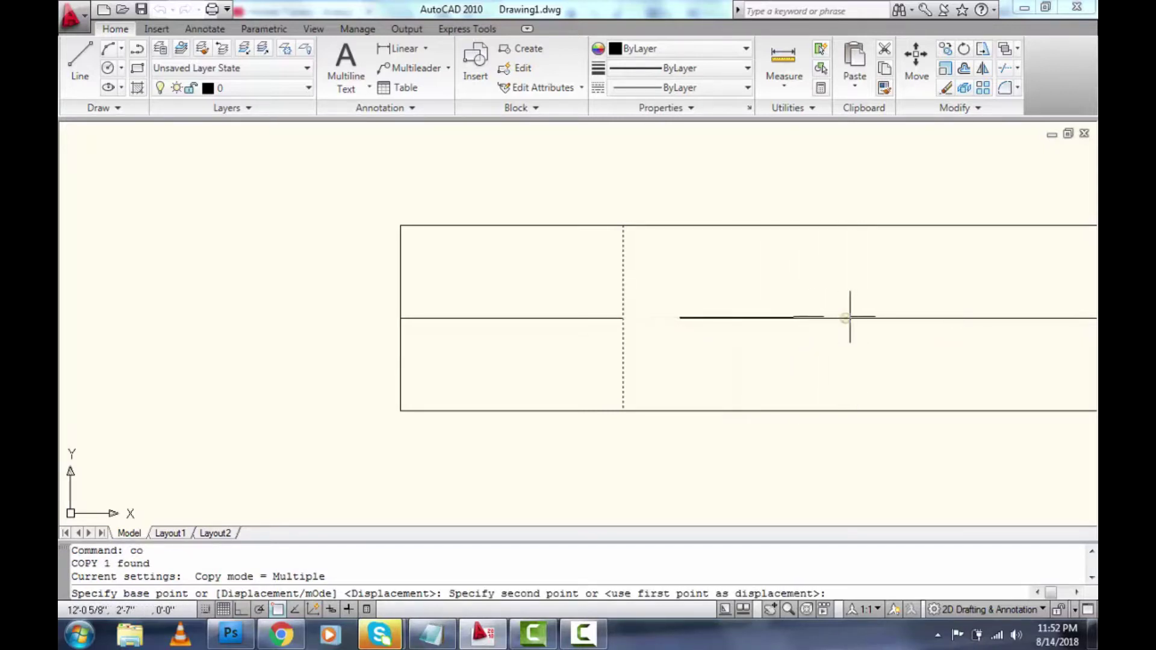
{"action": "left_click", "coordinate": [844, 318]}
{"action": "scroll", "coordinate": [653, 334], "scroll_direction": "down", "scroll_amount": 2}
{"action": "scroll", "coordinate": [758, 330], "scroll_direction": "up", "scroll_amount": 1}
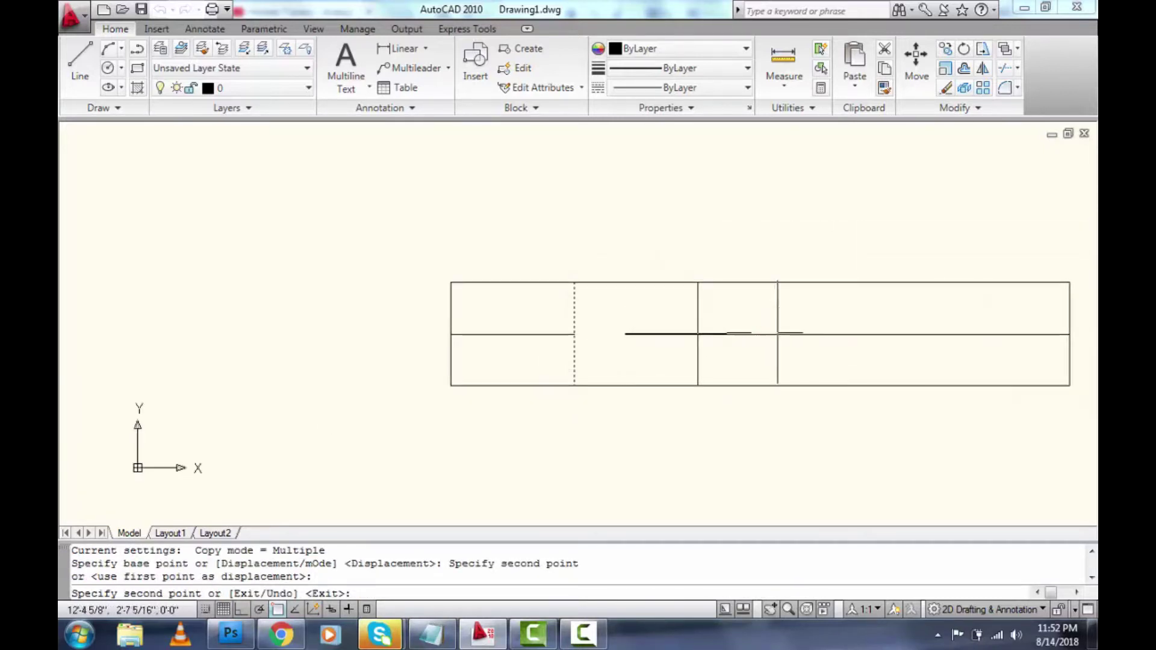
{"action": "left_click", "coordinate": [823, 334]}
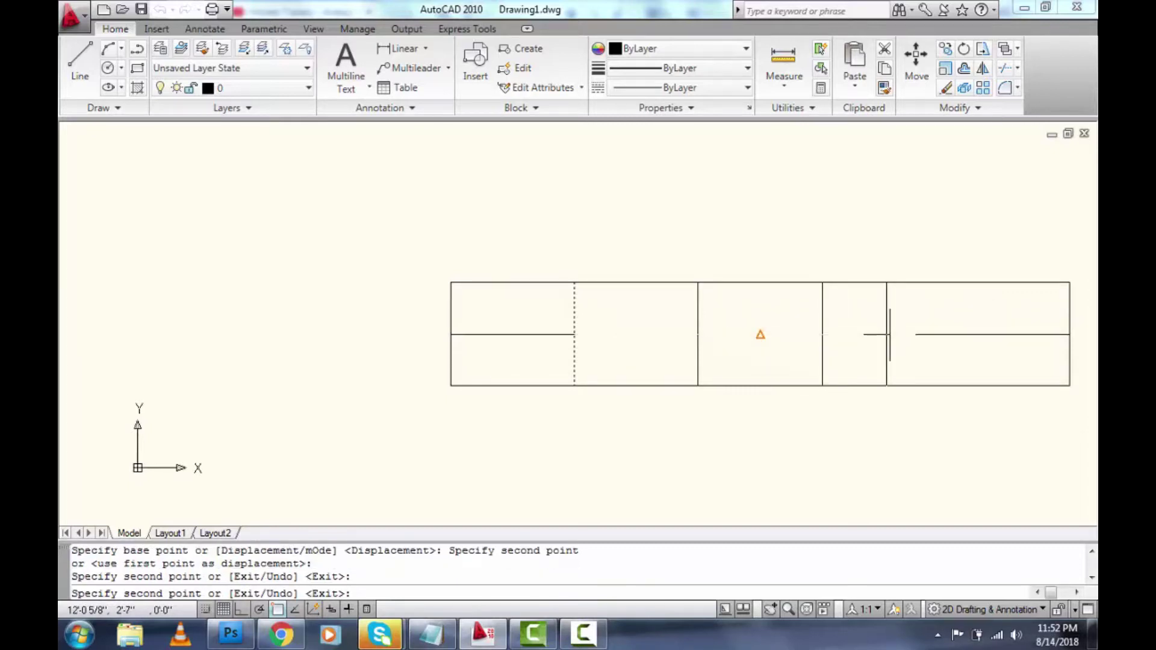
{"action": "left_click", "coordinate": [946, 334]}
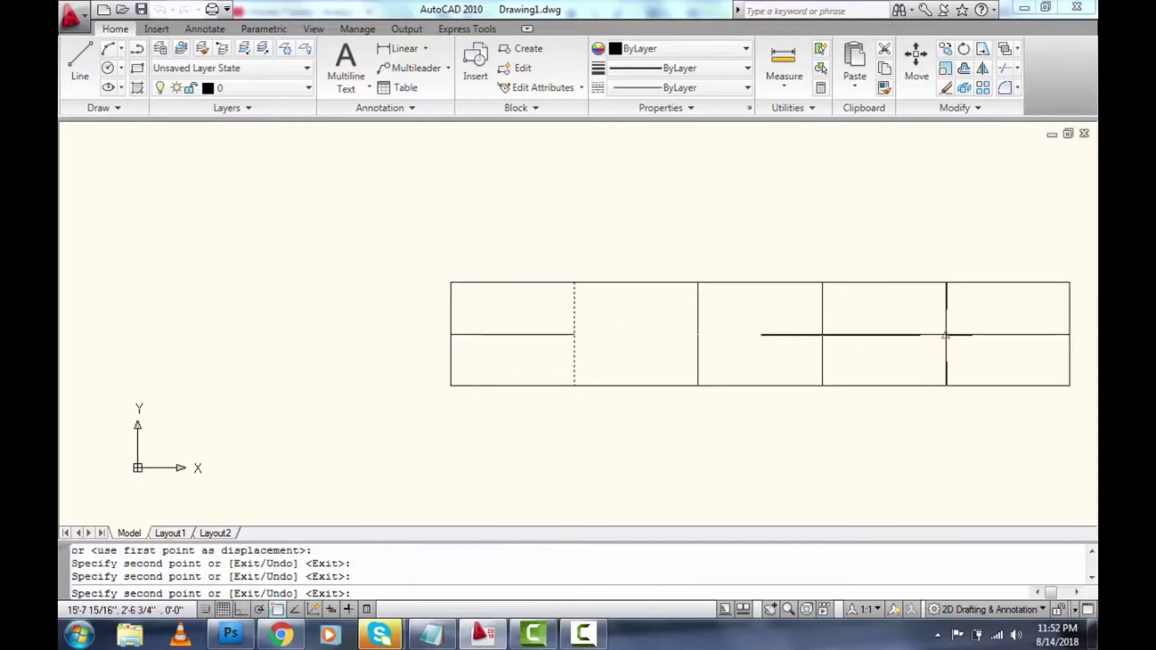
{"action": "key", "text": "Escape"}
Erase the horizontal centre line of the rectangle
{"action": "left_click", "coordinate": [748, 348]}
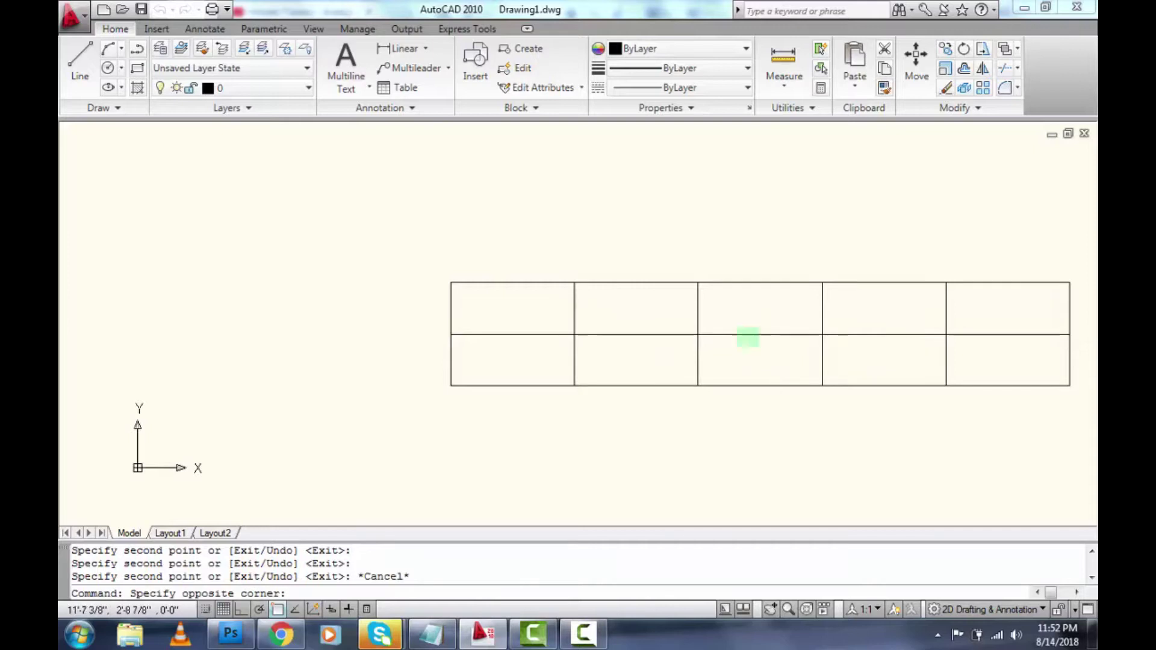
{"action": "left_click", "coordinate": [736, 321]}
{"action": "key", "text": "Delete"}
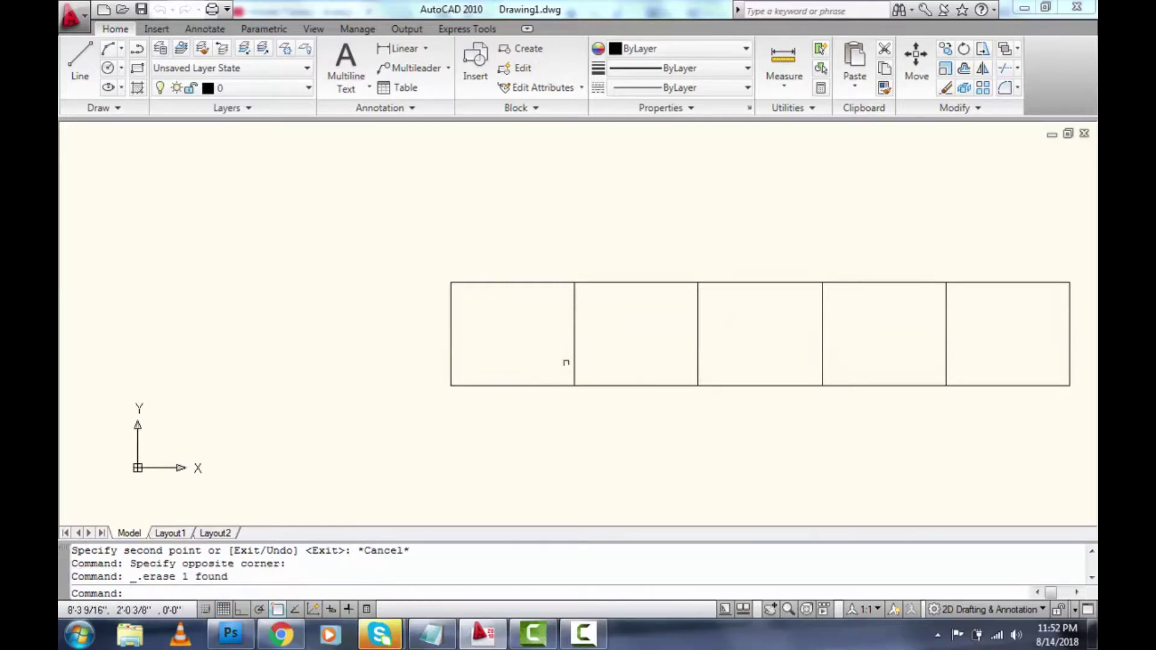
{"action": "scroll", "coordinate": [439, 300], "scroll_direction": "down", "scroll_amount": 2}
{"action": "scroll", "coordinate": [746, 336], "scroll_direction": "up", "scroll_amount": 2}
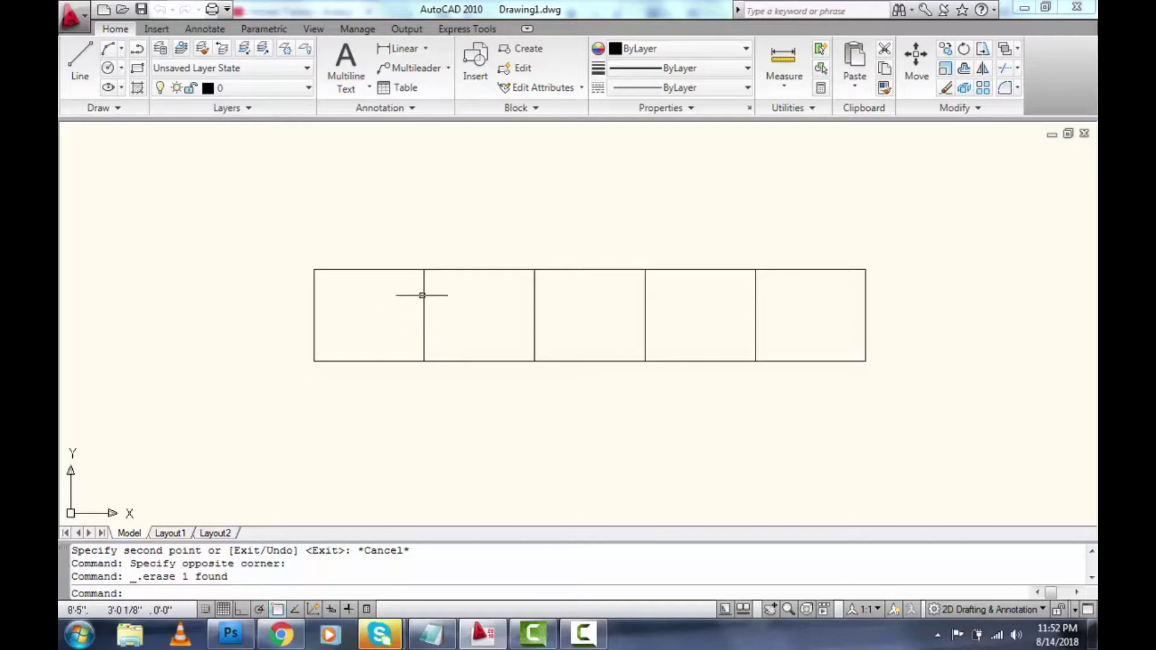
Copy the outer rectangle straight below the original with Ortho mode turned on
{"action": "left_click", "coordinate": [476, 270]}
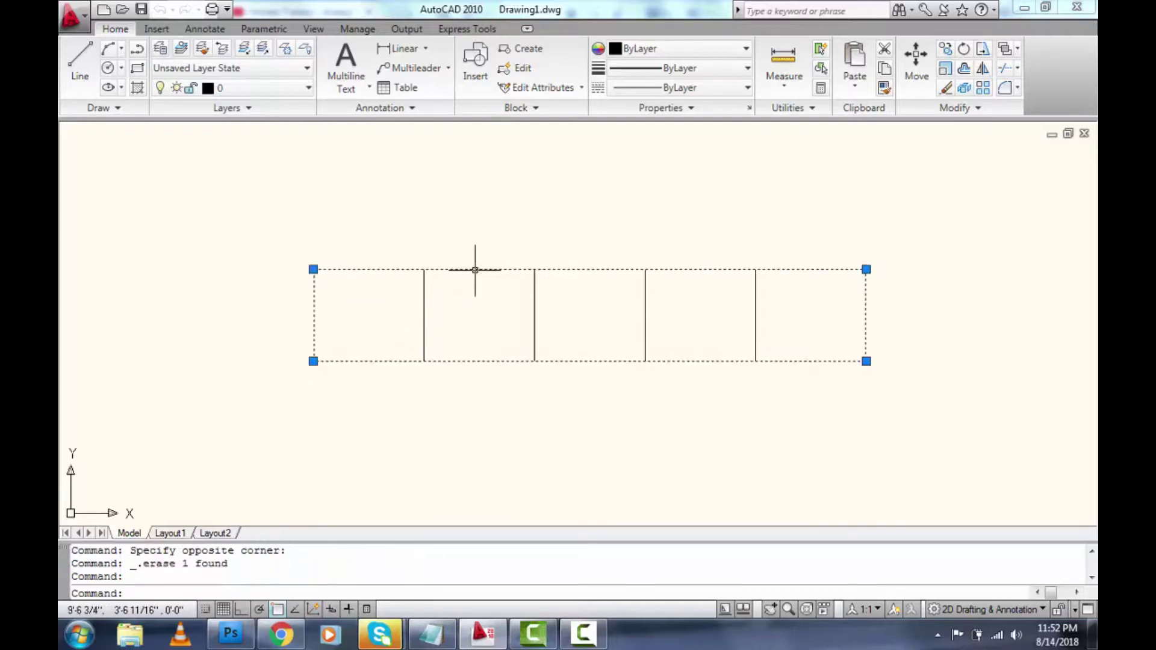
{"action": "type", "text": "co"}
{"action": "key", "text": "Return"}
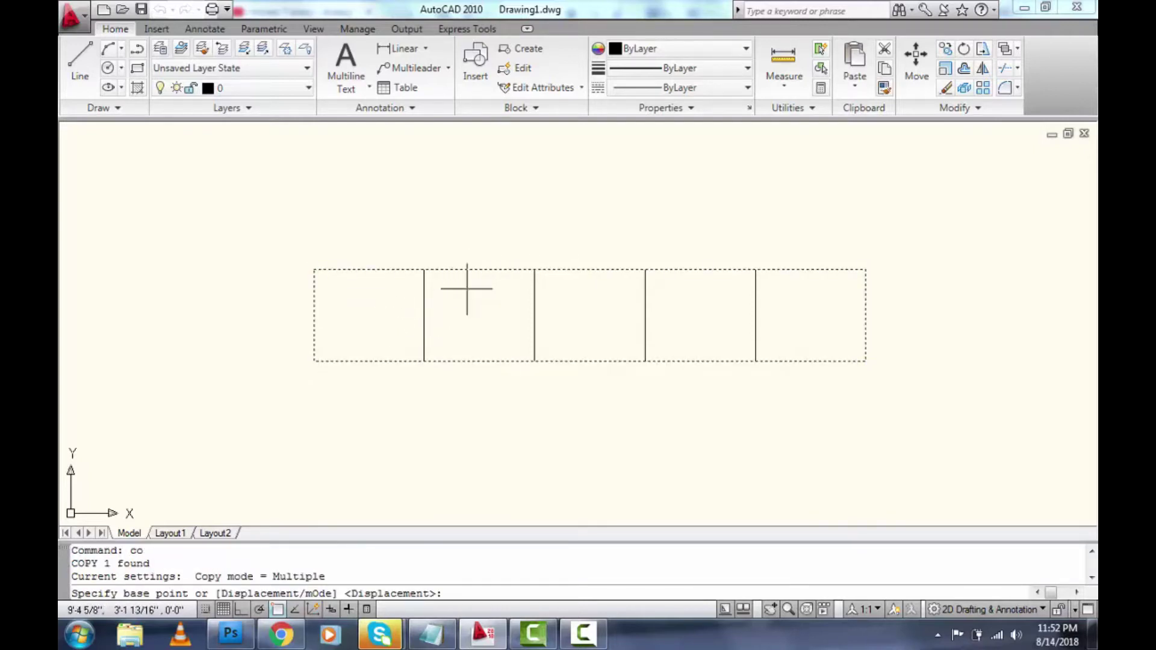
{"action": "left_click", "coordinate": [460, 306]}
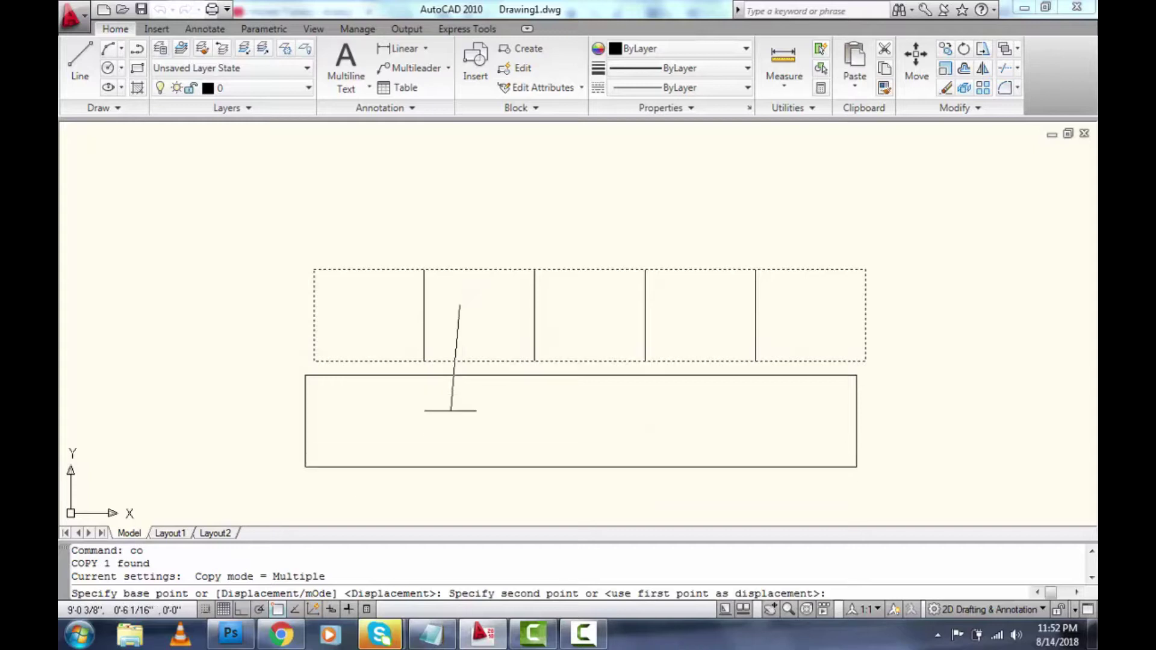
{"action": "key", "text": "F8"}
{"action": "left_click", "coordinate": [457, 449]}
{"action": "key", "text": "Escape"}
Divide the copied lower rectangle into 5 segments
{"action": "left_click", "coordinate": [474, 413]}
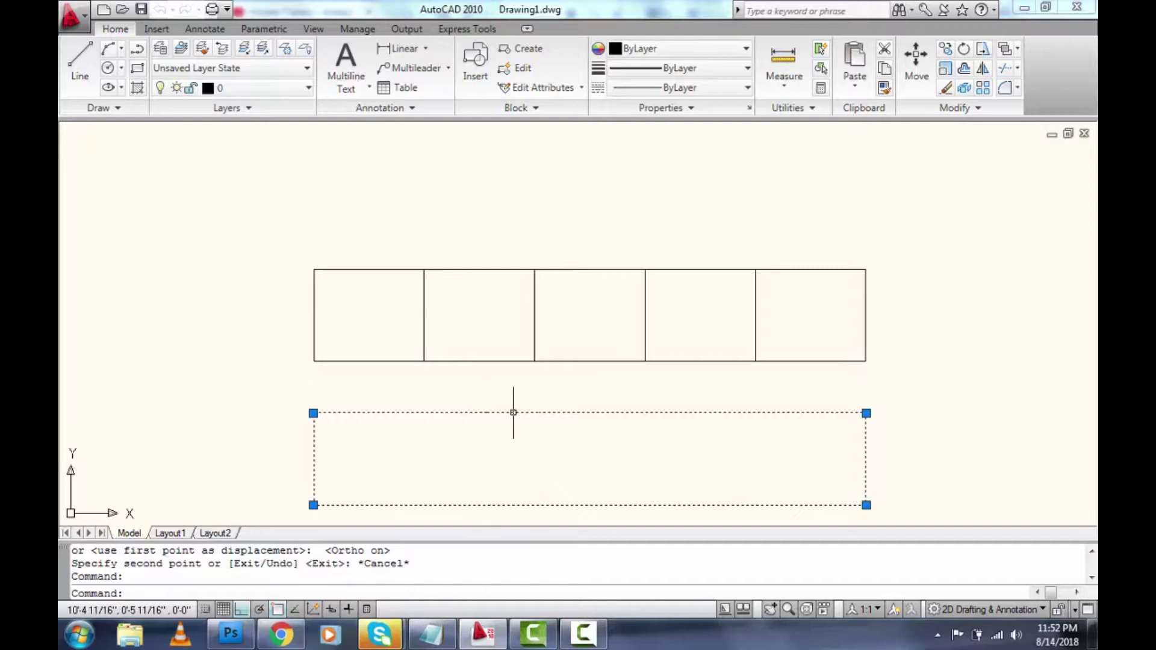
{"action": "type", "text": "divide"}
{"action": "key", "text": "Return"}
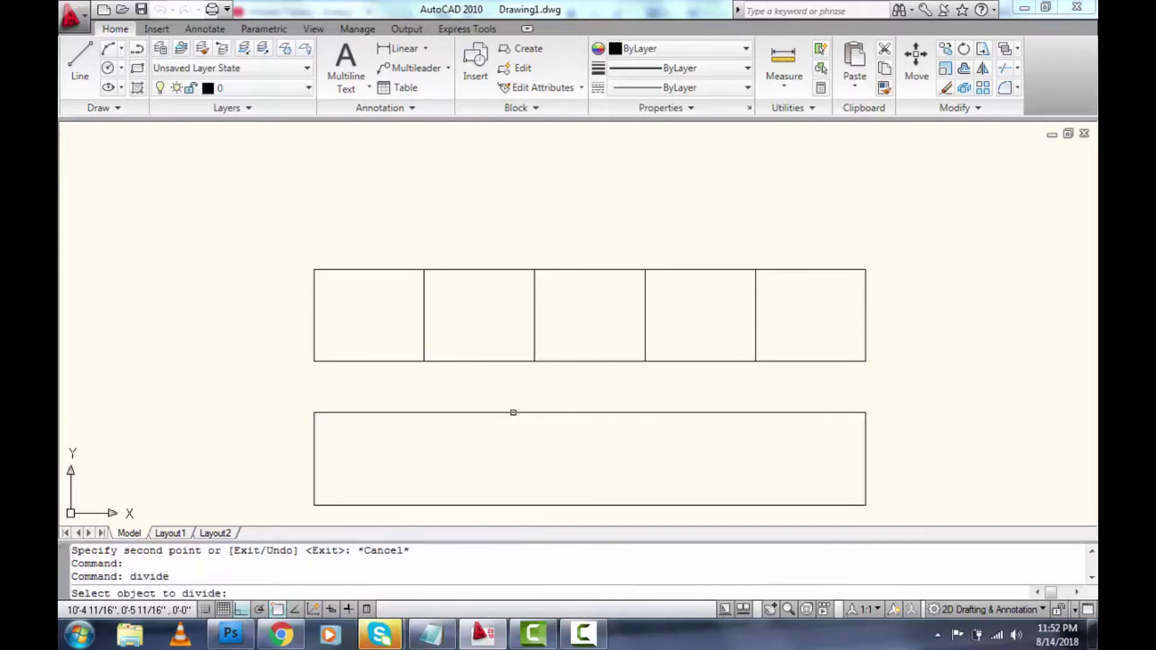
{"action": "left_click", "coordinate": [491, 413]}
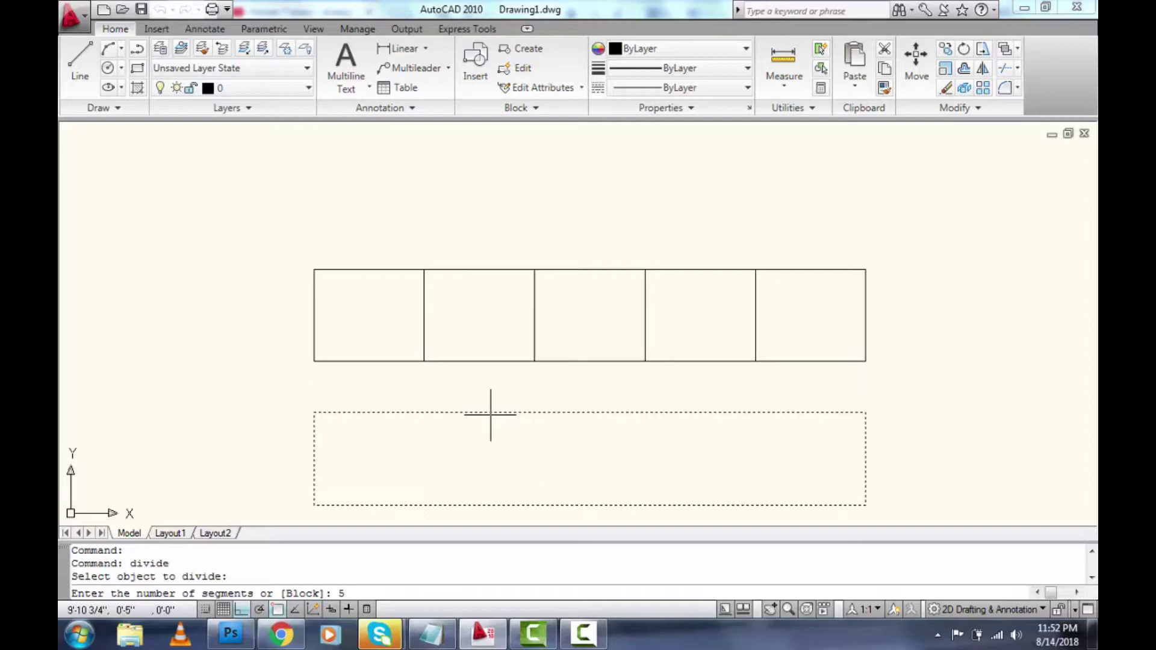
{"action": "type", "text": "5"}
{"action": "key", "text": "Return"}
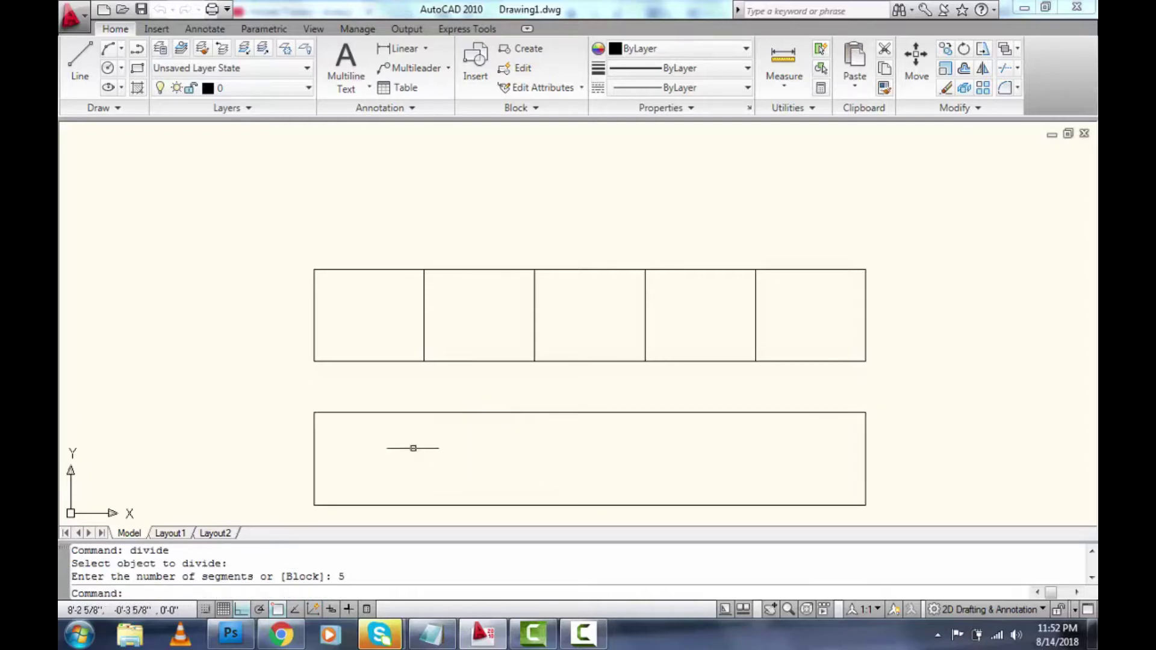
Examine where the division points lie along the lower rectangle's outline by snapping with the Polyline command, without drawing anything
{"action": "type", "text": "pl"}
{"action": "key", "text": "Return"}
{"action": "scroll", "coordinate": [334, 435], "scroll_direction": "up", "scroll_amount": 3}
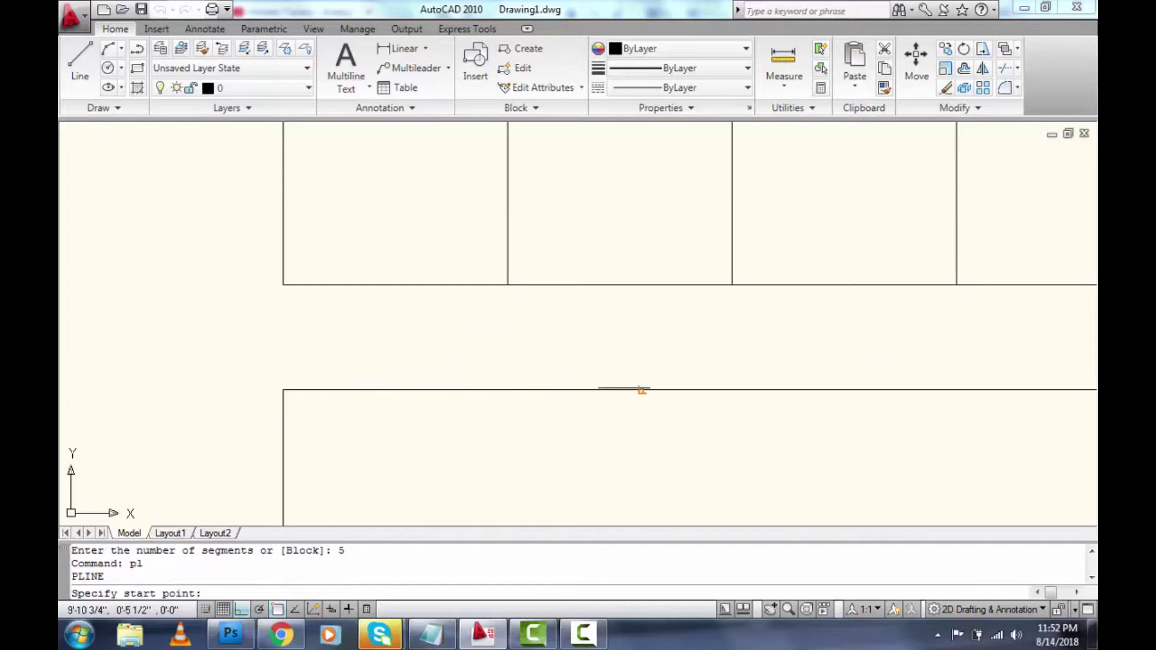
{"action": "scroll", "coordinate": [635, 390], "scroll_direction": "down", "scroll_amount": 2}
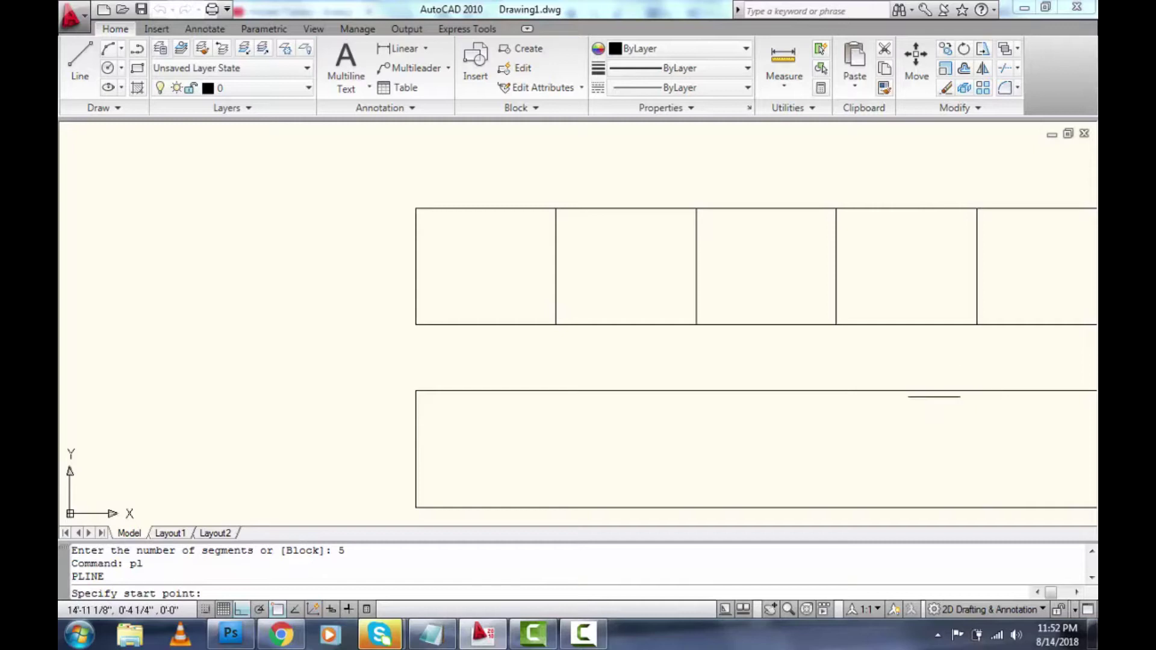
{"action": "scroll", "coordinate": [934, 397], "scroll_direction": "down", "scroll_amount": 2}
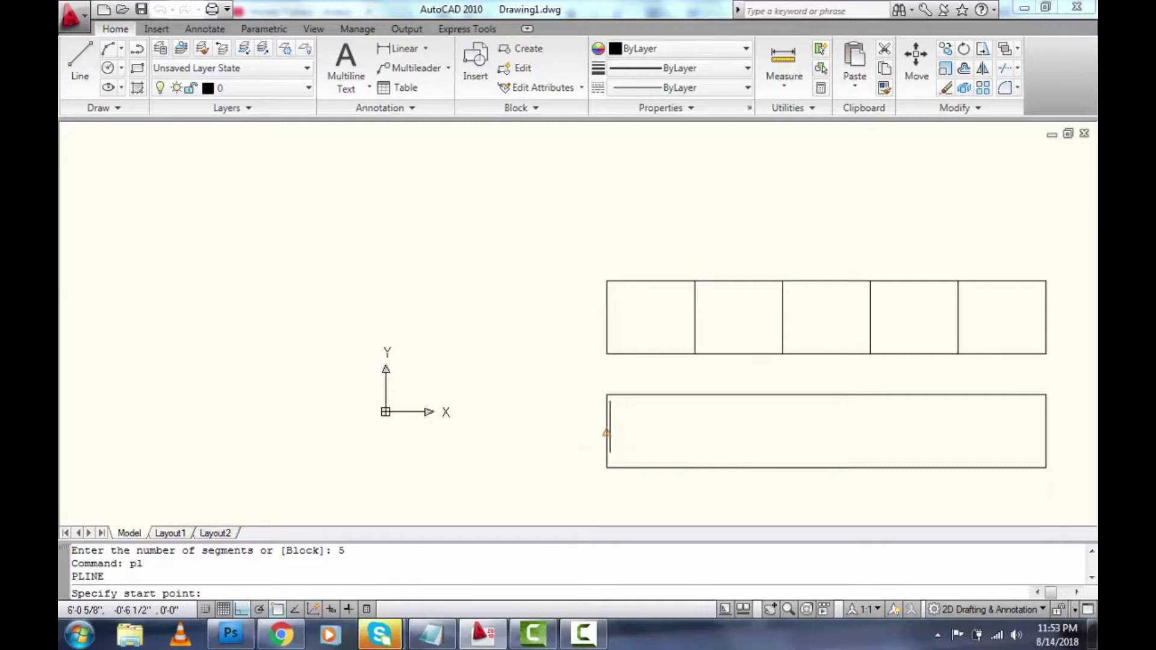
{"action": "key", "text": "Escape"}
{"action": "key", "text": "Escape"}
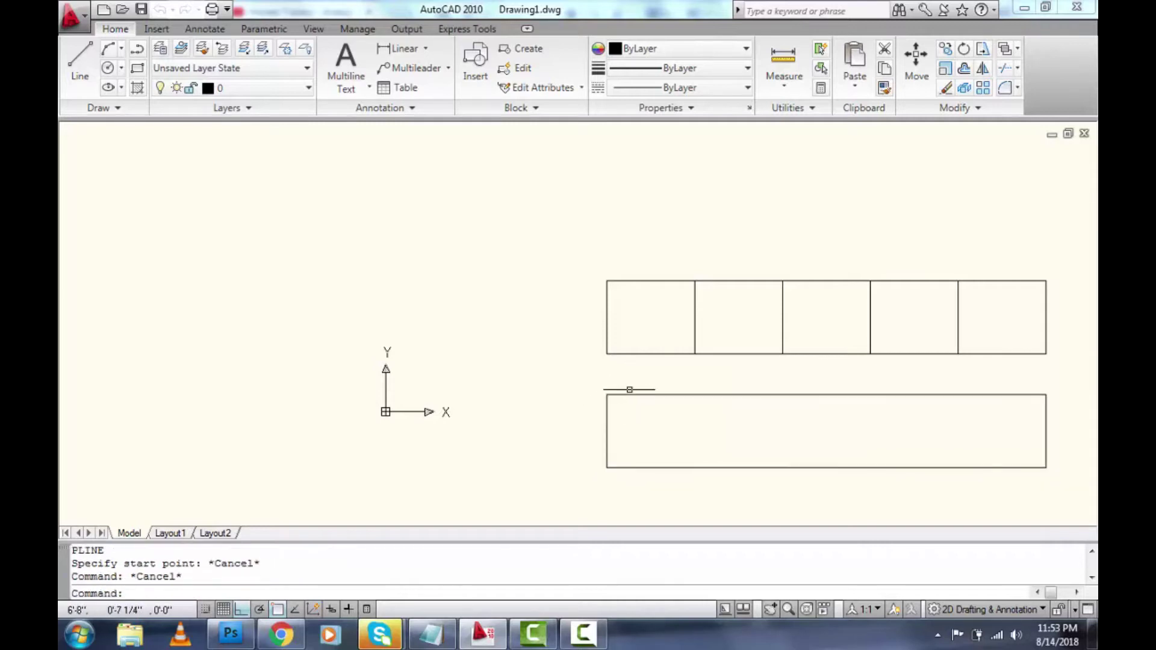
Erase the lower rectangle's outline and select the five division points left behind
{"action": "left_click", "coordinate": [628, 395]}
{"action": "key", "text": "Delete"}
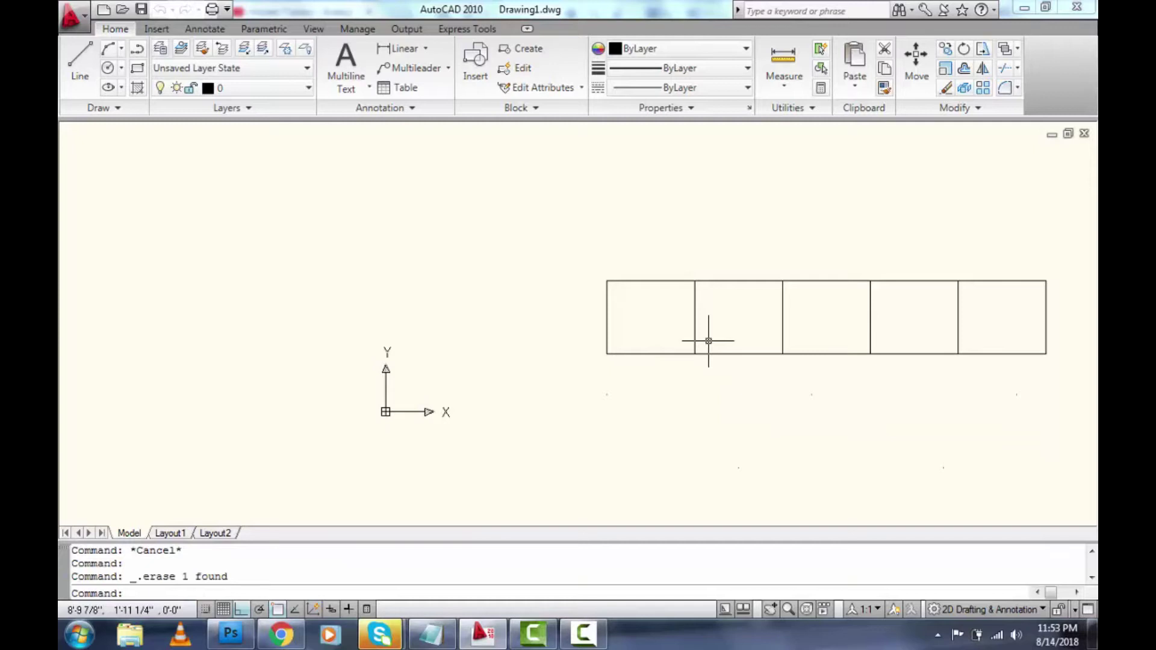
{"action": "left_click", "coordinate": [1079, 499]}
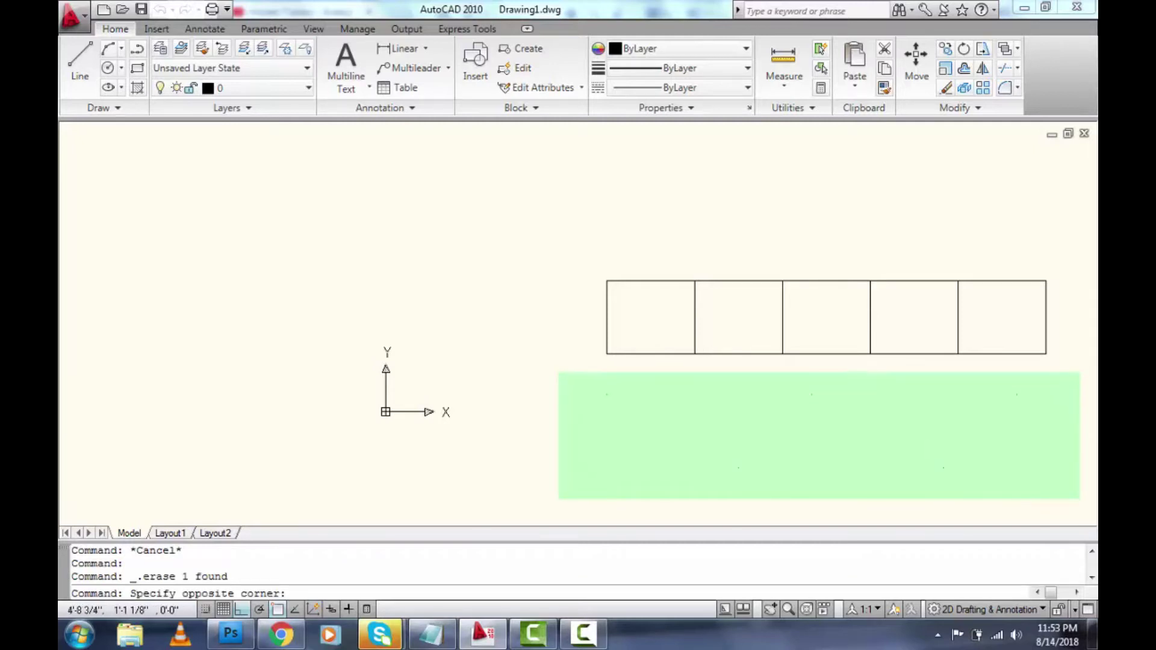
{"action": "left_click", "coordinate": [562, 375]}
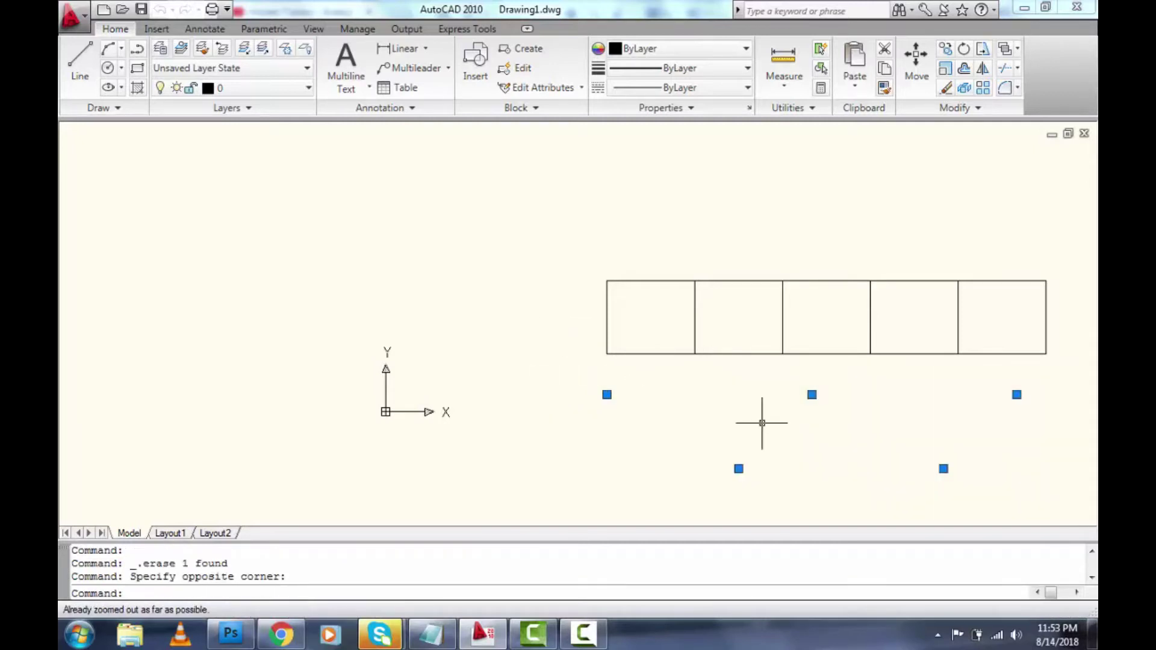
{"action": "scroll", "coordinate": [945, 498], "scroll_direction": "up", "scroll_amount": 1}
{"action": "scroll", "coordinate": [810, 440], "scroll_direction": "down", "scroll_amount": 2}
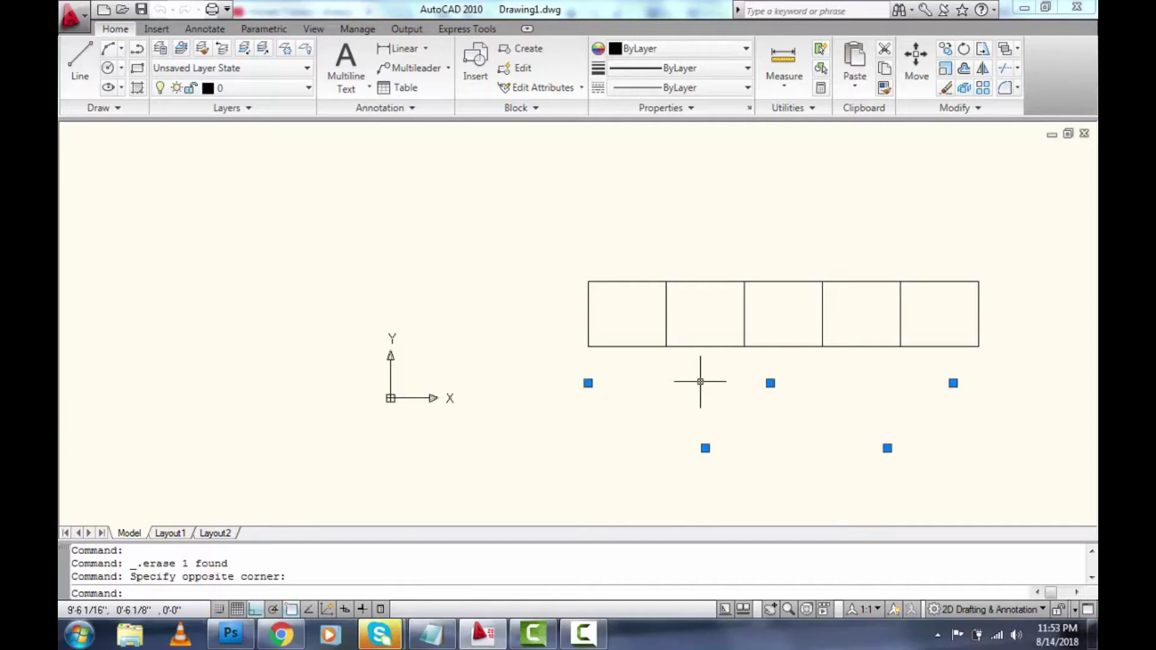
Undo the erasure of the lower rectangle and clear the selection
{"action": "key", "text": "ctrl+z"}
{"action": "key", "text": "ctrl+z"}
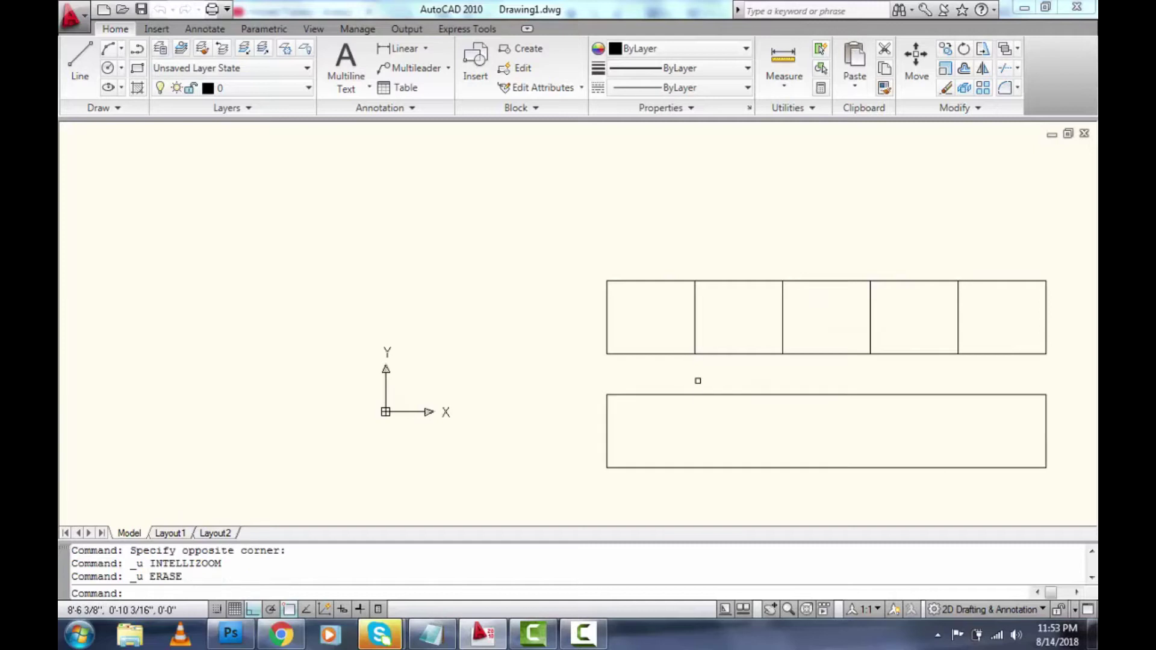
{"action": "key", "text": "Escape"}
{"action": "key", "text": "Escape"}
{"action": "key", "text": "Escape"}
Draw a large circle in the empty area to the left of the two rectangles
{"action": "type", "text": "c"}
{"action": "key", "text": "Return"}
{"action": "left_click", "coordinate": [319, 325]}
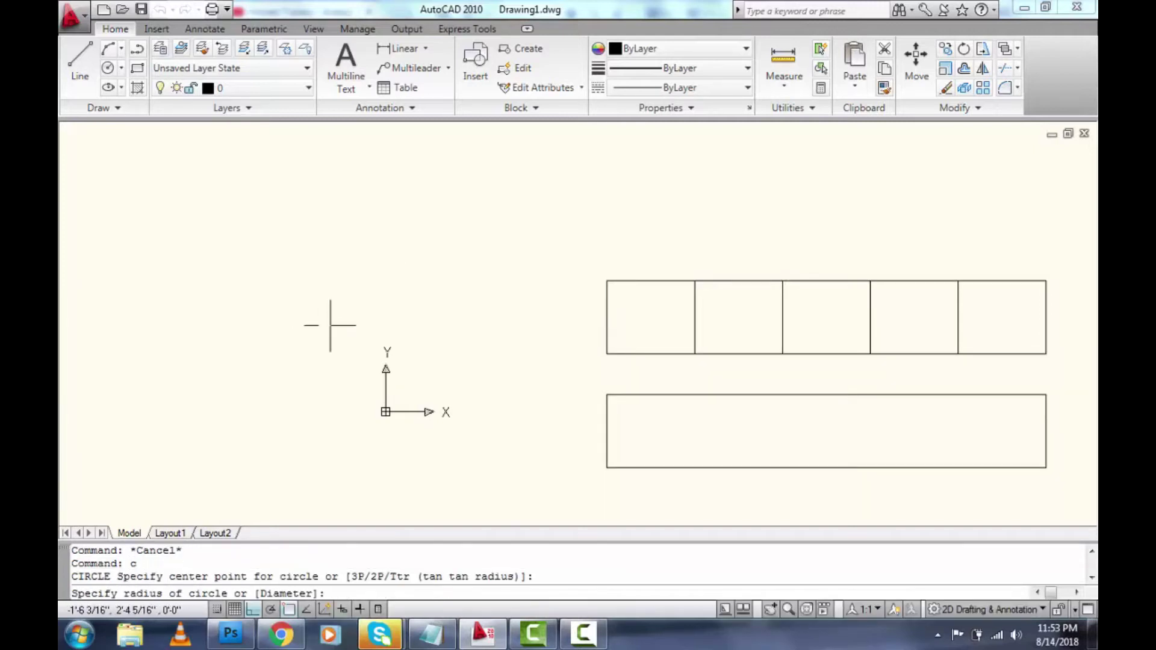
{"action": "left_click", "coordinate": [452, 288]}
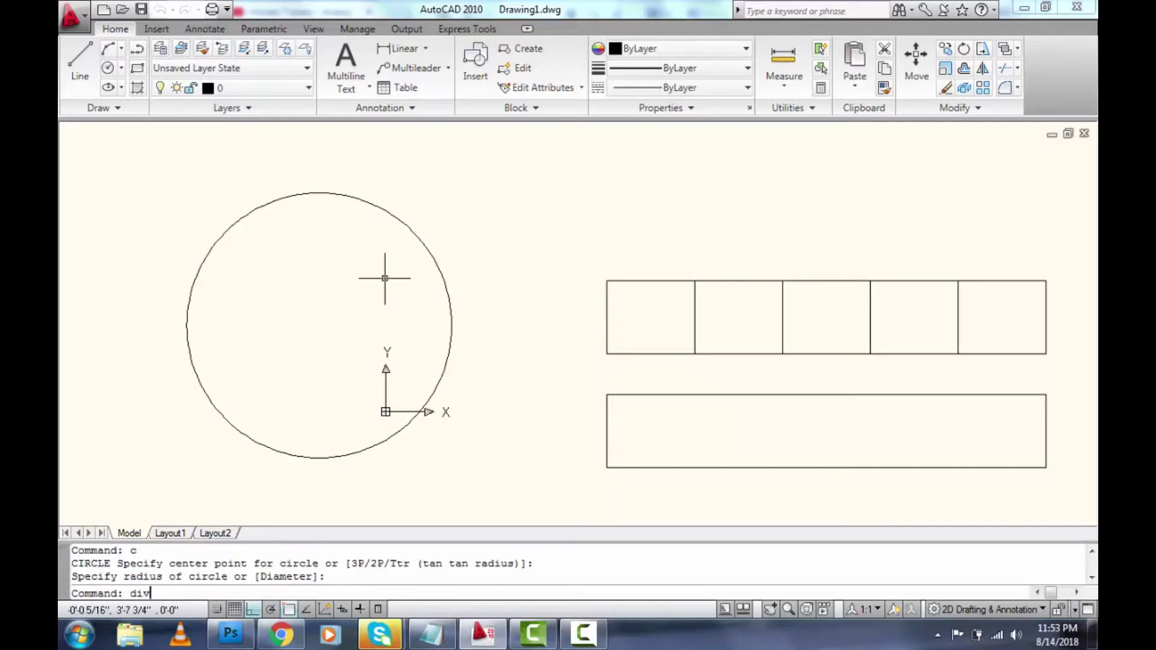
Divide the circle into 5 equal segments with the Divide command
{"action": "type", "text": "divice"}
{"action": "key", "text": "Return"}
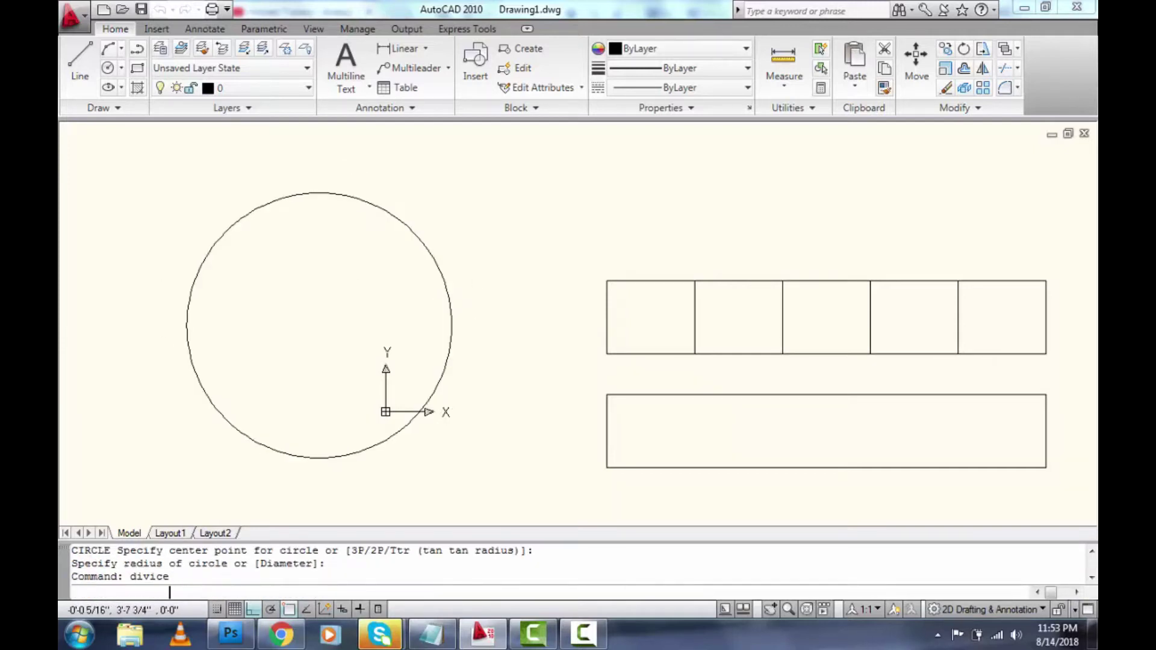
{"action": "type", "text": "d"}
{"action": "type", "text": "ivide"}
{"action": "key", "text": "Return"}
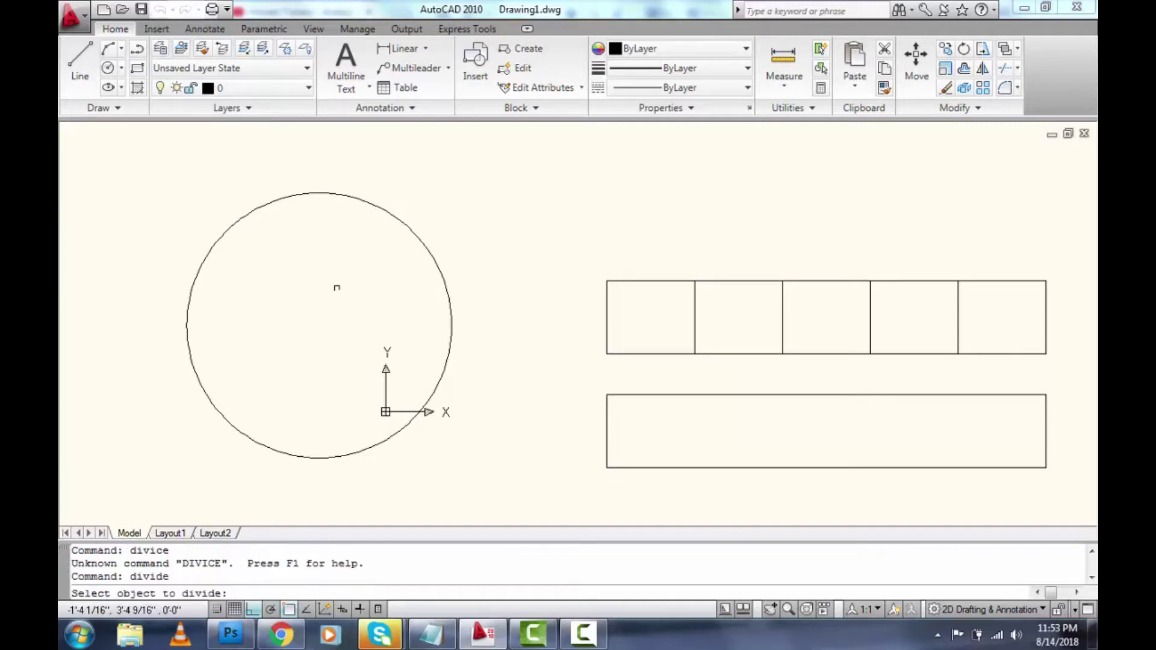
{"action": "left_click", "coordinate": [413, 229]}
{"action": "key", "text": "Return"}
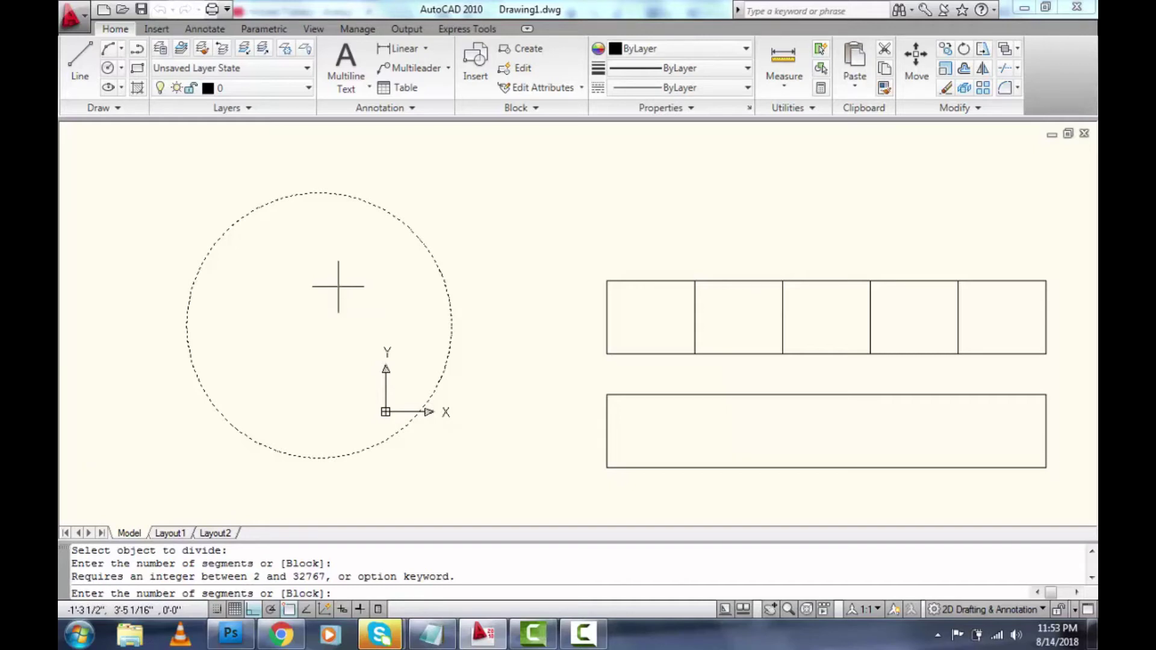
{"action": "type", "text": "5"}
{"action": "key", "text": "Return"}
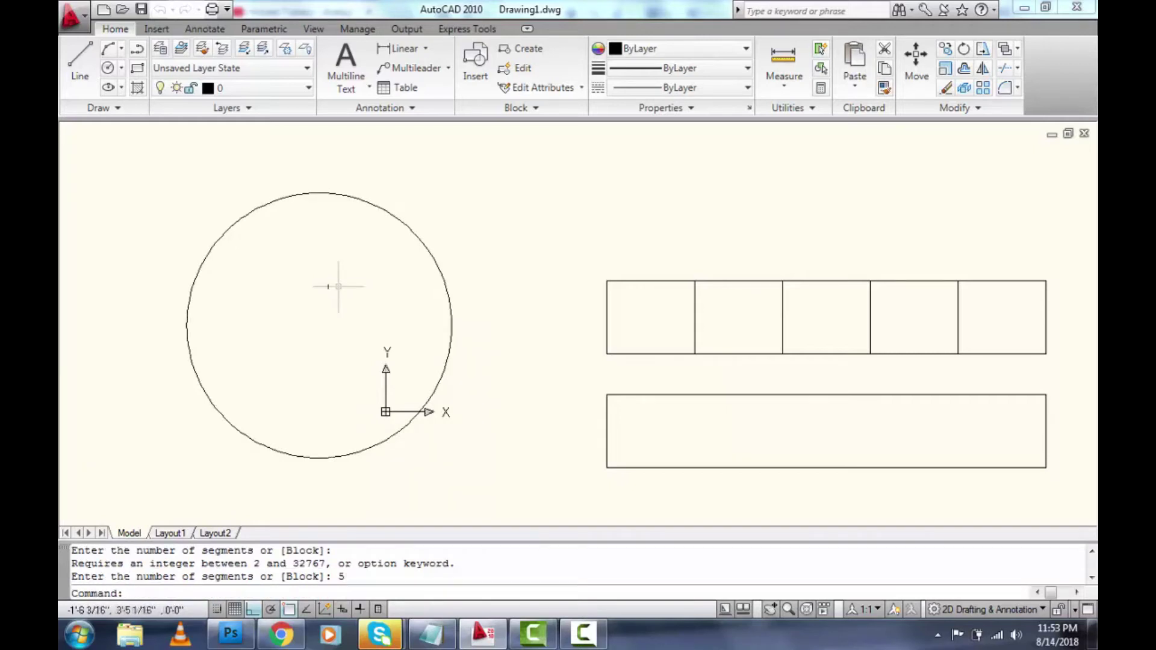
Draw two short polylines inward from the circle's upper-right and rightmost division points, one straight down and one horizontal
{"action": "type", "text": "pl"}
{"action": "key", "text": "Return"}
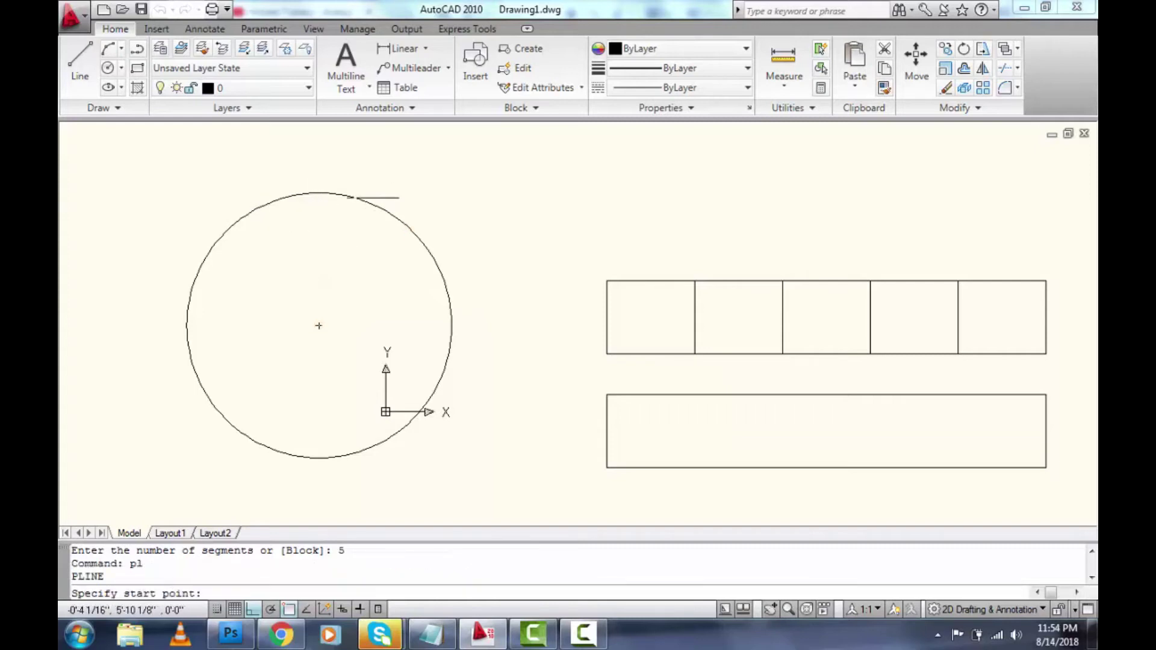
{"action": "left_click", "coordinate": [359, 199]}
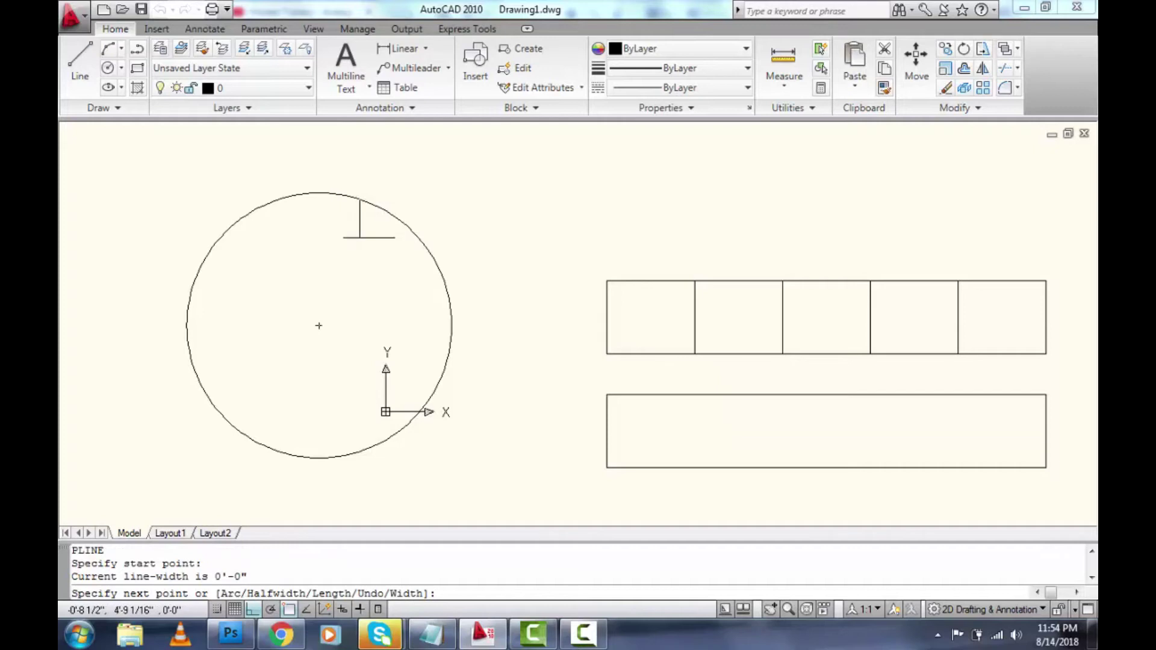
{"action": "key", "text": "Escape"}
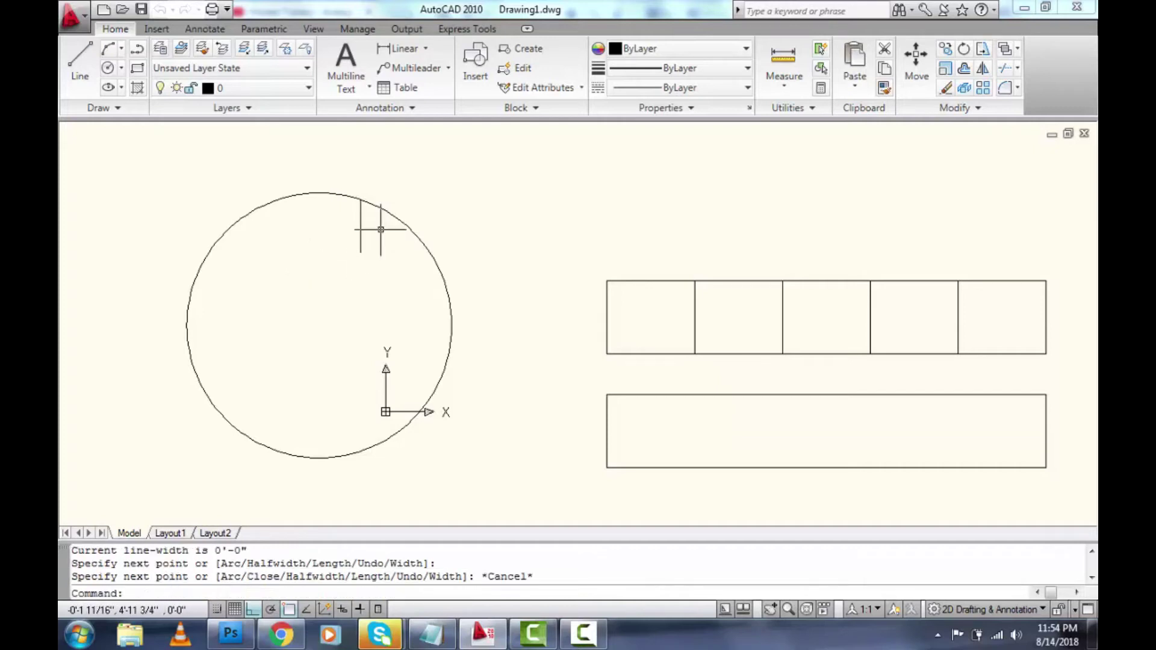
{"action": "type", "text": "pl"}
{"action": "key", "text": "Return"}
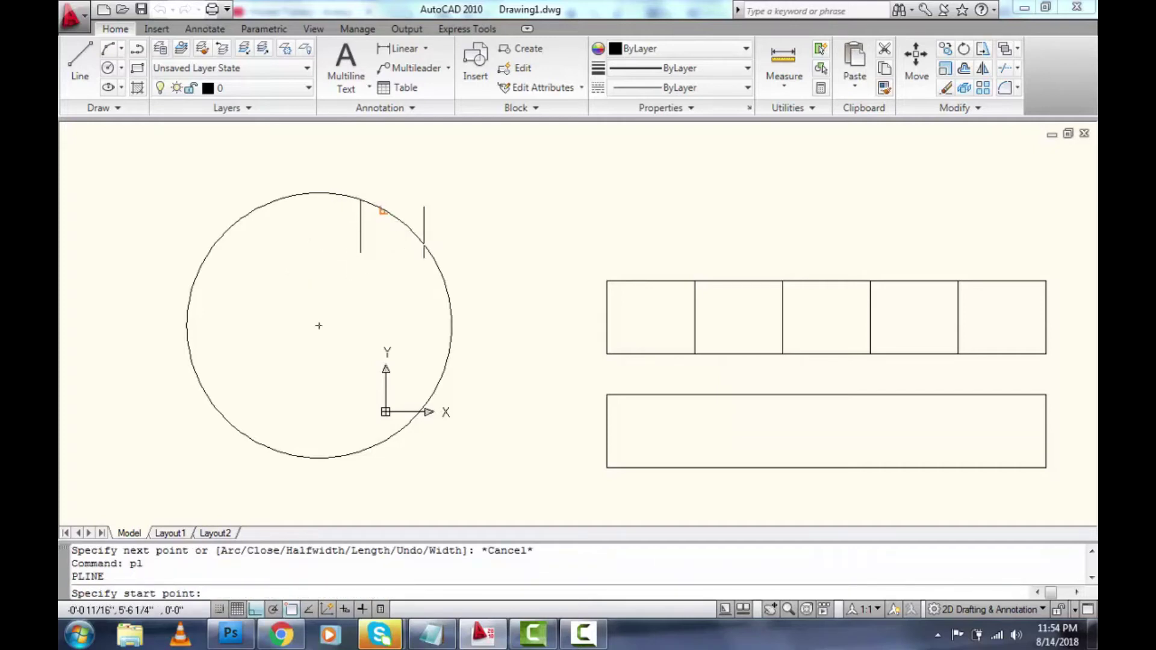
{"action": "left_click", "coordinate": [452, 325]}
{"action": "left_click", "coordinate": [365, 326]}
{"action": "key", "text": "Escape"}
Draw a short vertical polyline outward from the division point at the circle's lower right
{"action": "type", "text": "pl"}
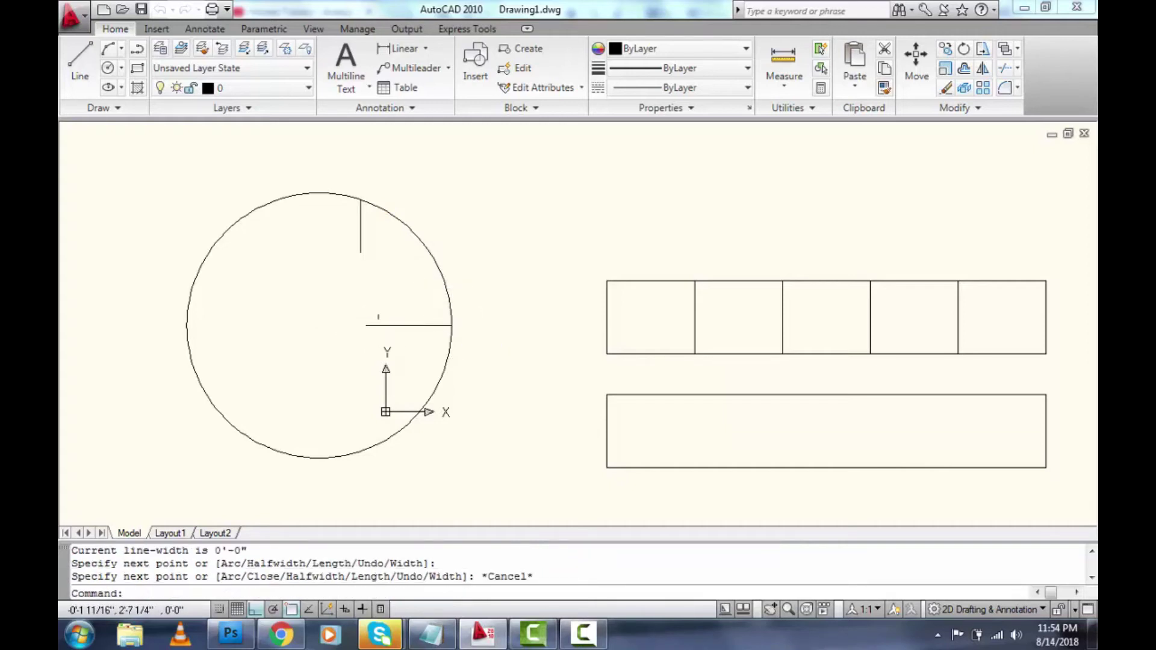
{"action": "key", "text": "Return"}
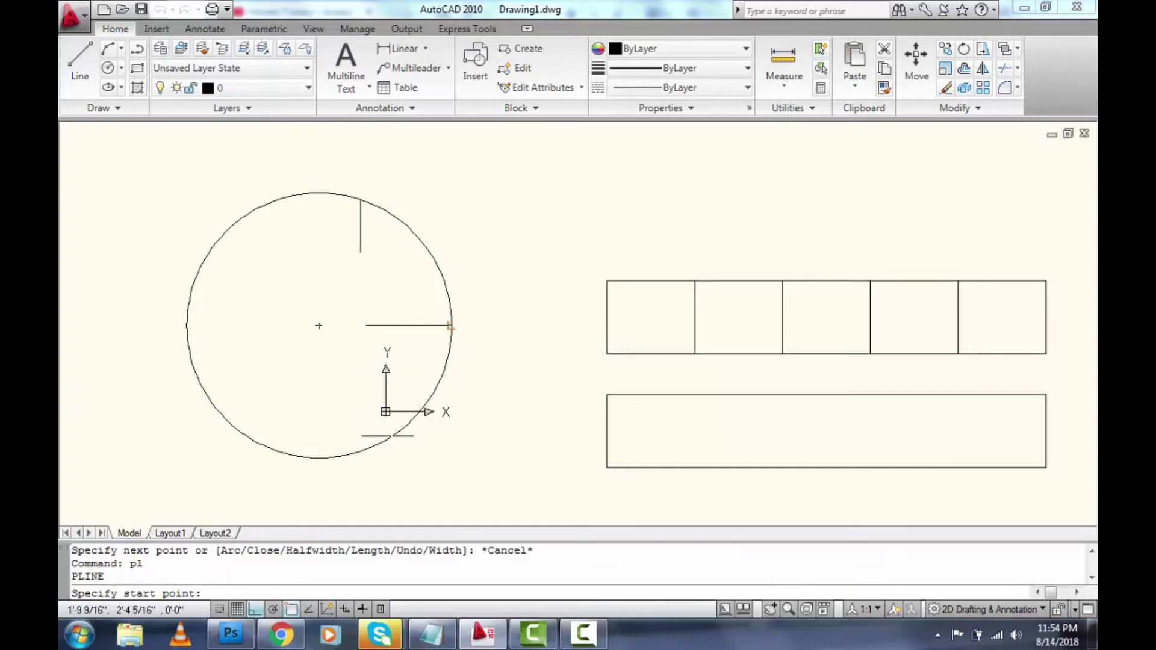
{"action": "left_click", "coordinate": [353, 451]}
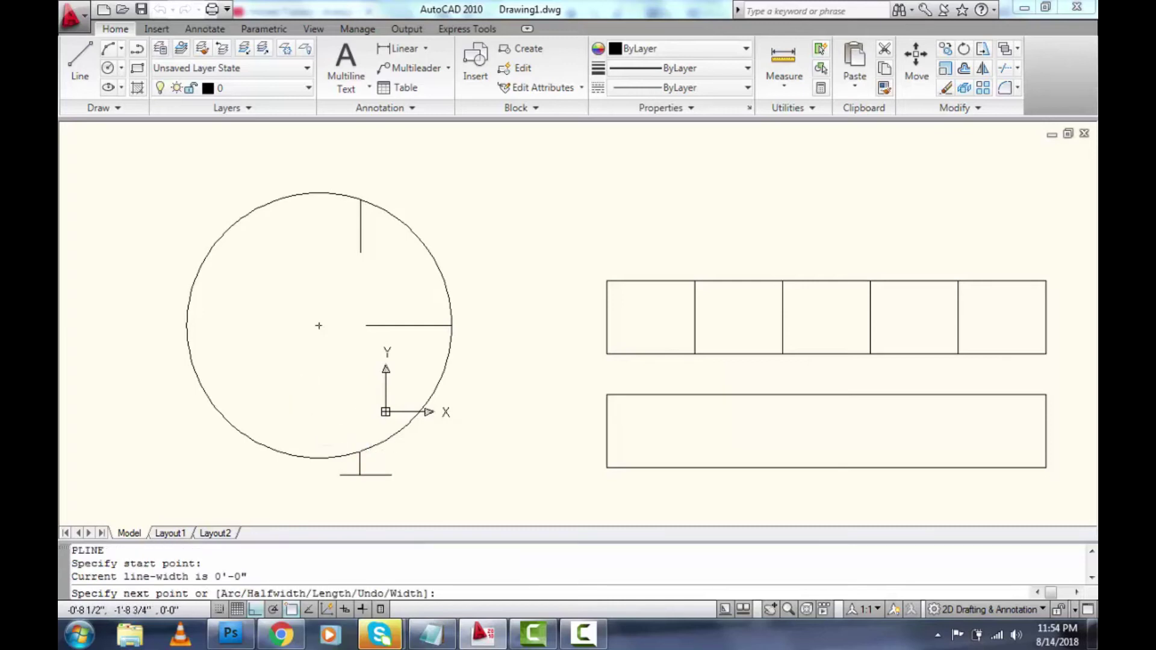
{"action": "left_click", "coordinate": [362, 474]}
{"action": "key", "text": "Escape"}
Draw two short horizontal polylines outward from the circle's lower-left and upper-left division points
{"action": "type", "text": "pl"}
{"action": "key", "text": "Return"}
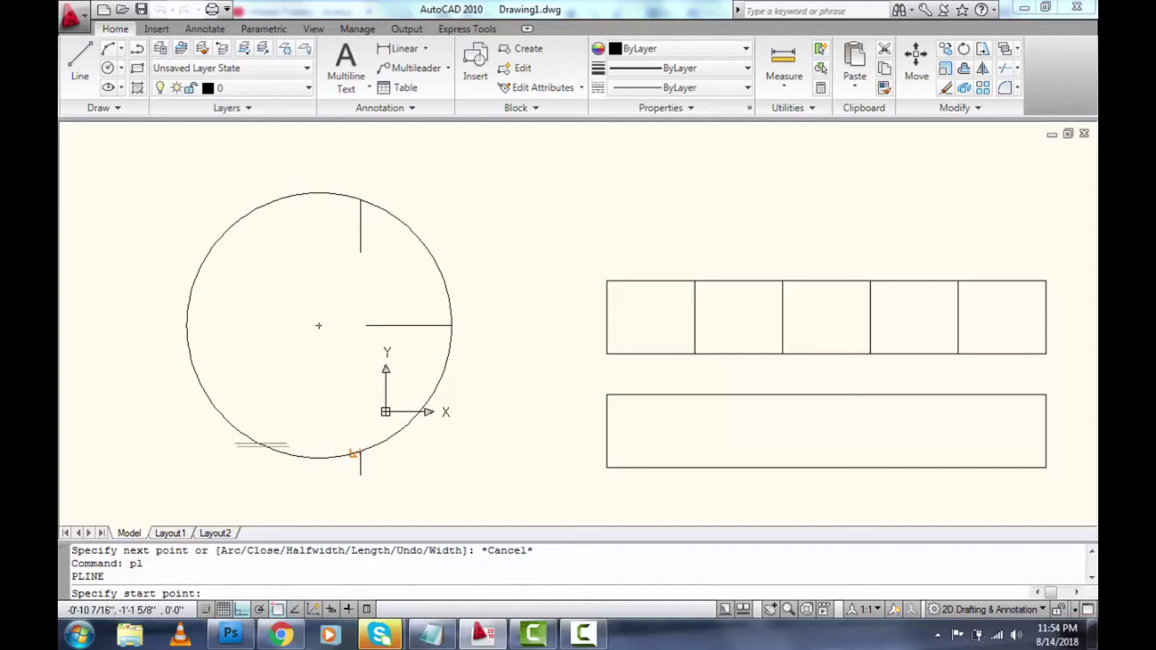
{"action": "left_click", "coordinate": [211, 404]}
{"action": "left_click", "coordinate": [143, 404]}
{"action": "key", "text": "Escape"}
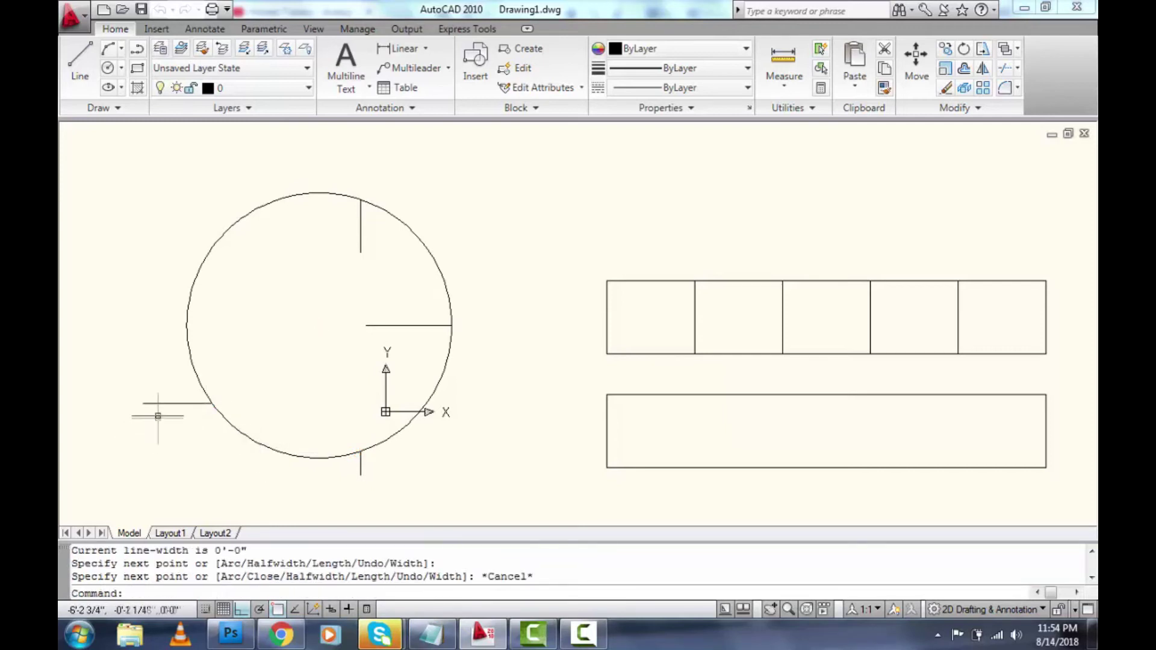
{"action": "type", "text": "pl"}
{"action": "key", "text": "Return"}
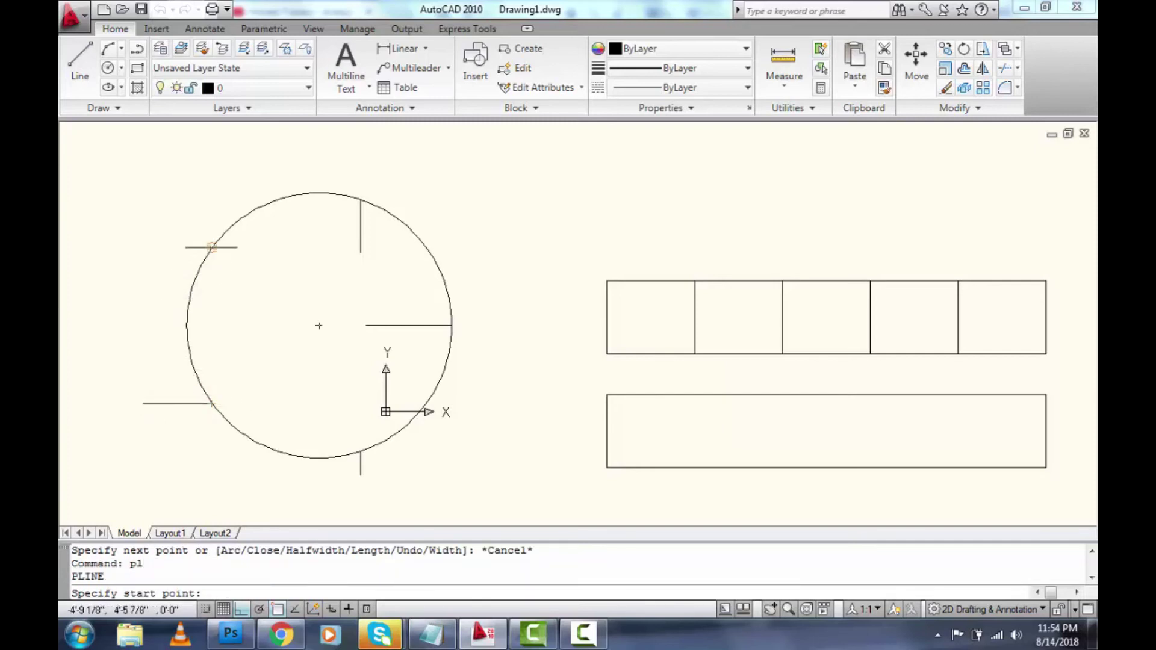
{"action": "left_click", "coordinate": [212, 247]}
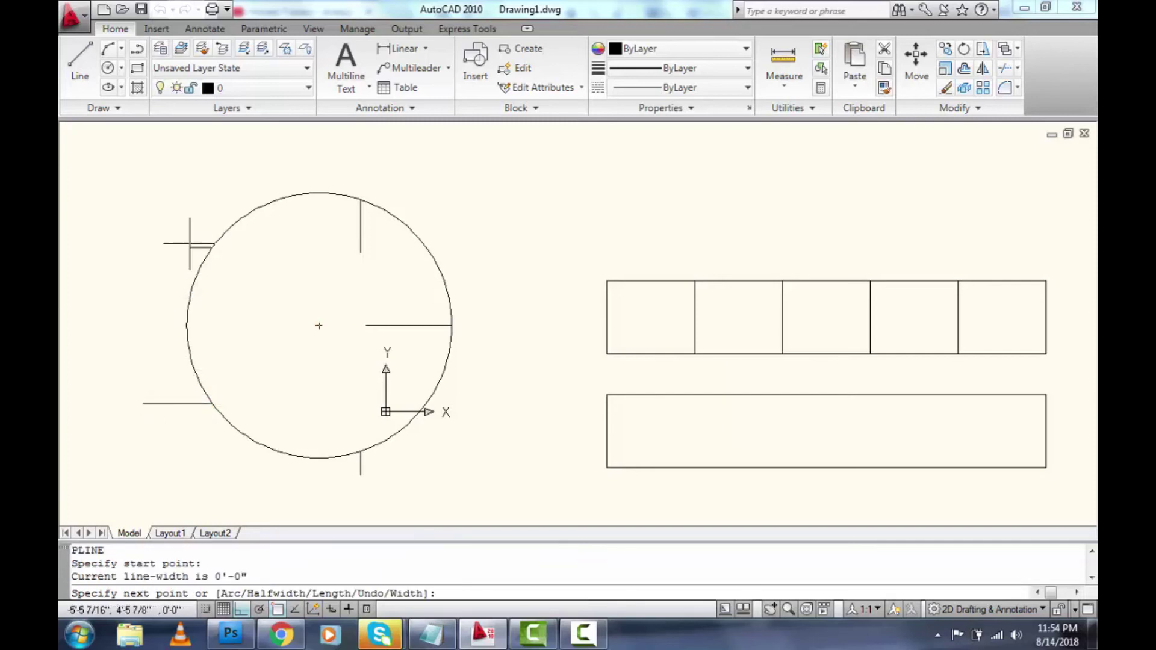
{"action": "left_click", "coordinate": [148, 242]}
{"action": "key", "text": "Escape"}
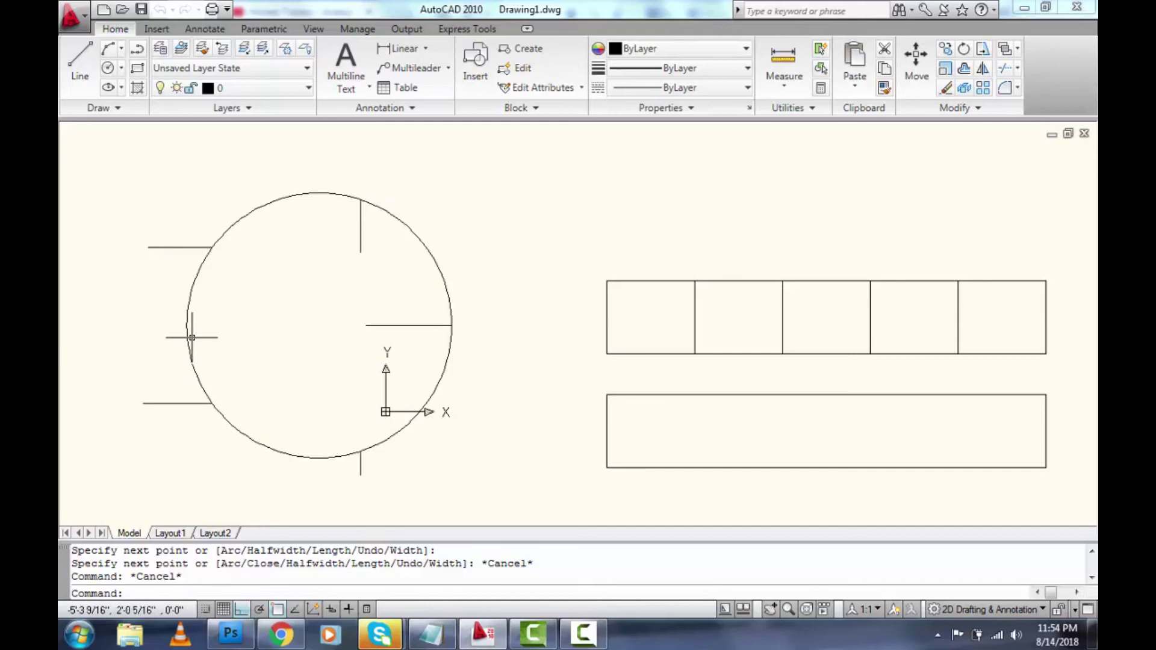
Dismiss the Windows color scheme prompt without choosing any of its options
{"action": "scroll", "coordinate": [391, 319], "scroll_direction": "down", "scroll_amount": 2}
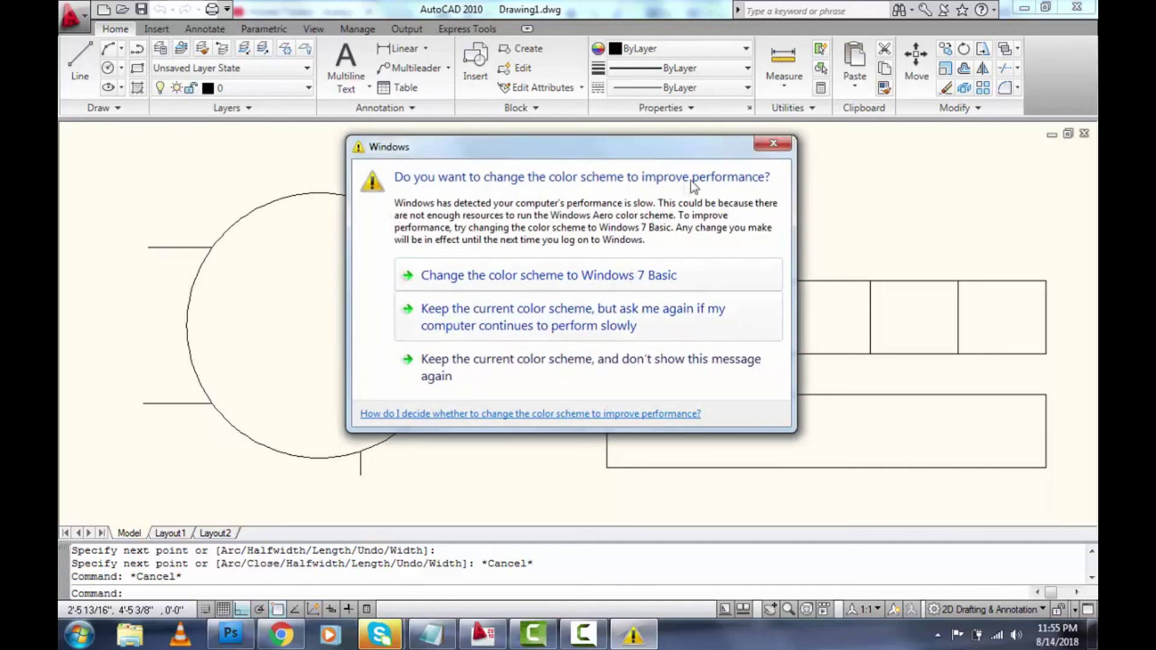
{"action": "left_click", "coordinate": [774, 144]}
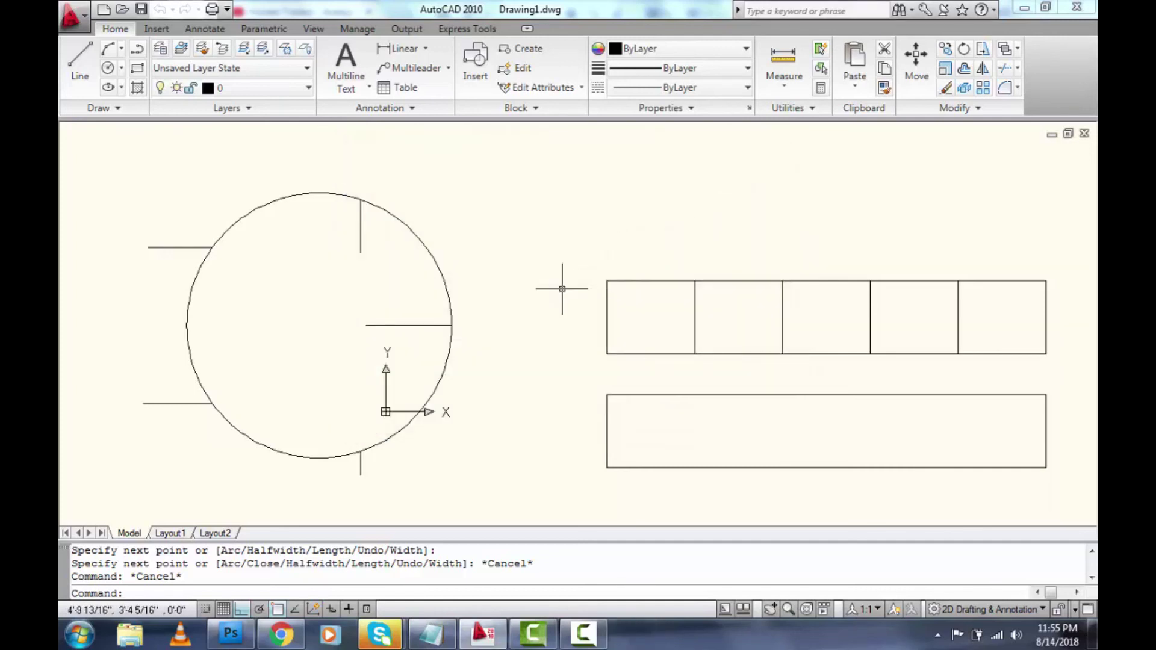